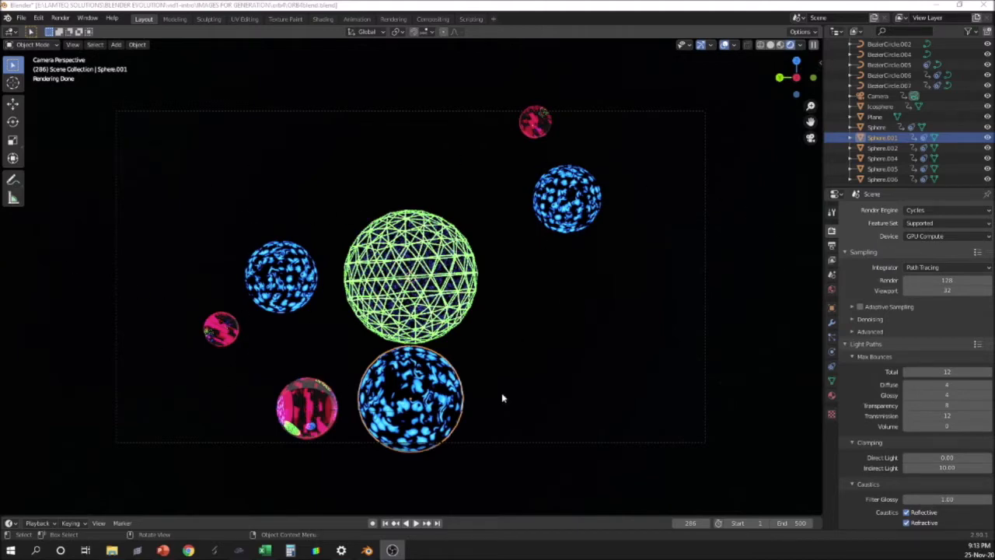
Step: Switch the render engine to Eevee and toggle Bloom off and on to compare the glow, leaving it enabled
{"action": "left_click", "coordinate": [937, 210]}
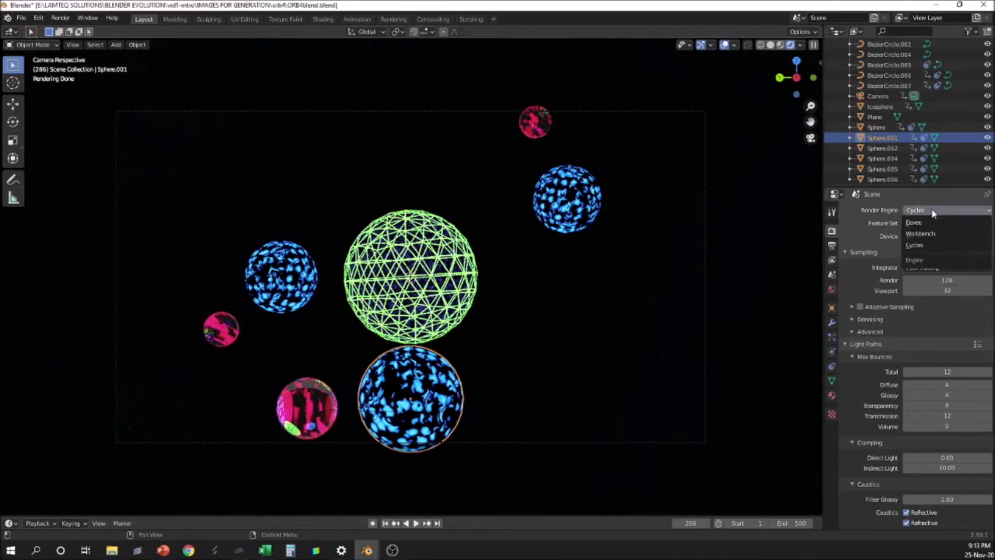
{"action": "left_click", "coordinate": [914, 223]}
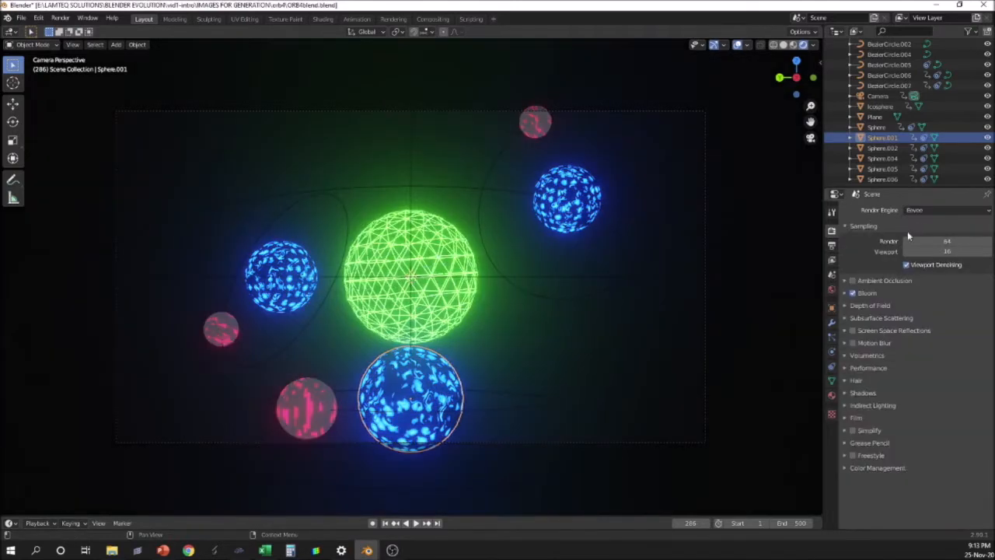
{"action": "left_click", "coordinate": [854, 293]}
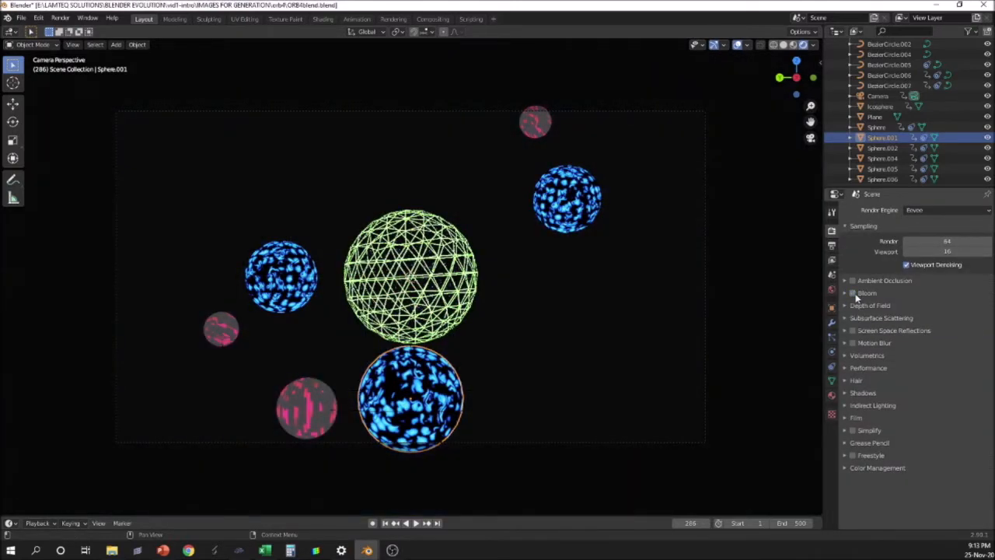
{"action": "left_click", "coordinate": [855, 293]}
{"action": "left_click", "coordinate": [854, 294]}
{"action": "left_click", "coordinate": [854, 294]}
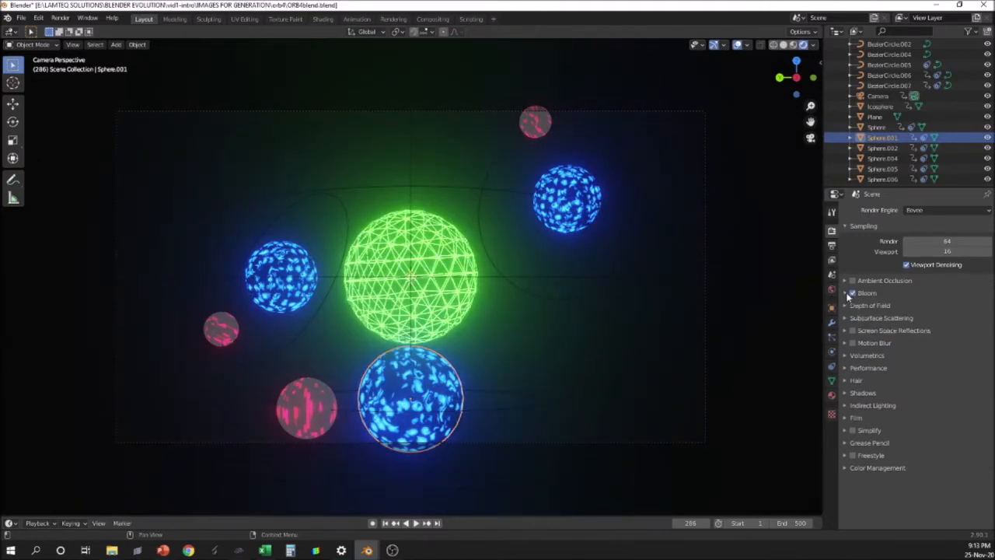
Step: Adjust Bloom to a threshold of about 1.86, knee 0.37 and radius about 4.4, and return the render engine to Cycles
{"action": "left_click", "coordinate": [847, 293]}
{"action": "left_click_drag", "start_coordinate": [918, 308], "coordinate": [925, 333]}
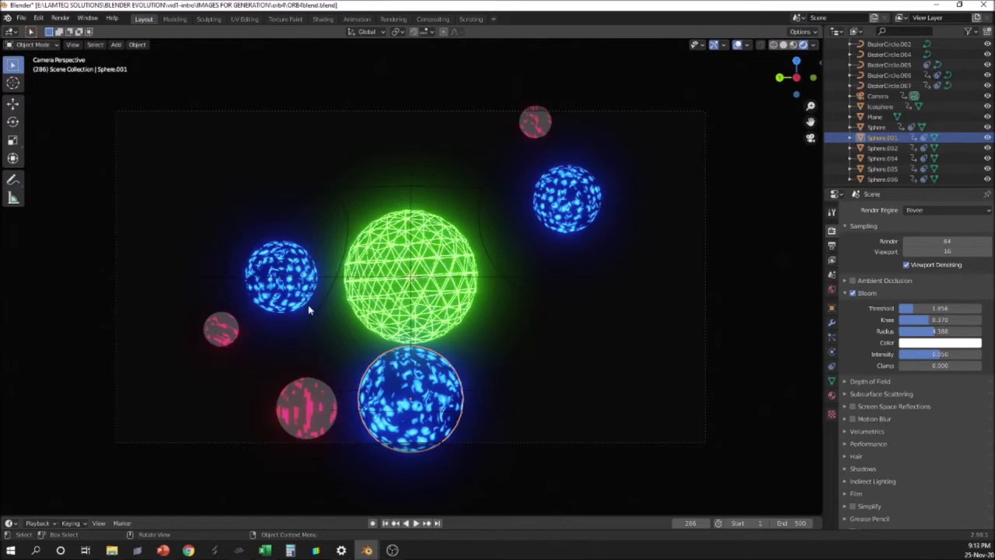
{"action": "left_click", "coordinate": [913, 213]}
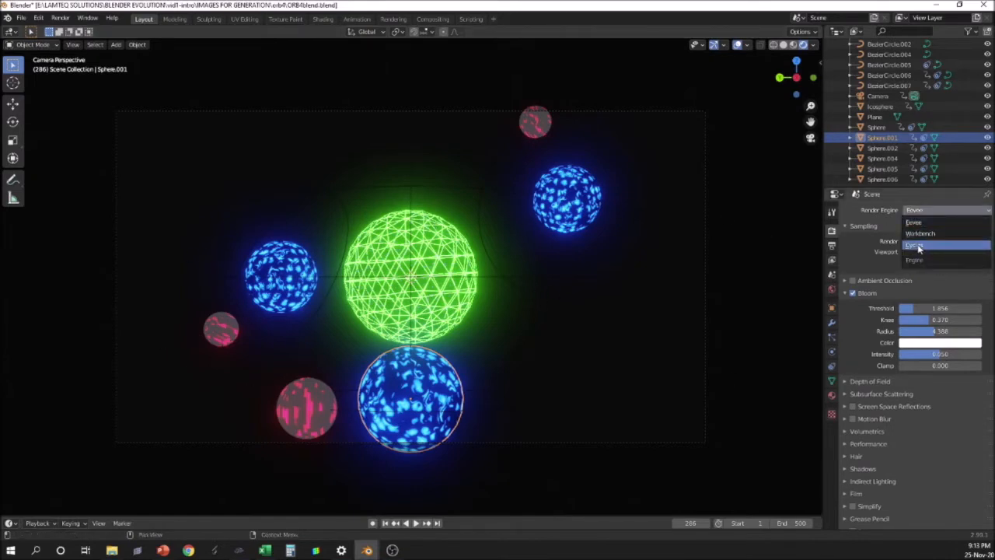
{"action": "left_click", "coordinate": [917, 246]}
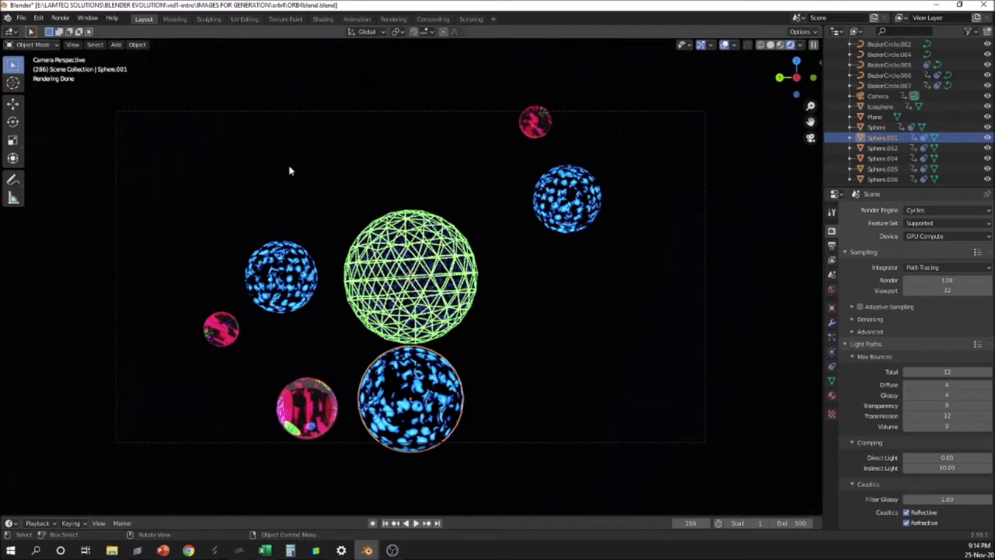
Step: In the compositor, insert a Glare node on the link between the Render Layers and Composite nodes
{"action": "left_click", "coordinate": [432, 19]}
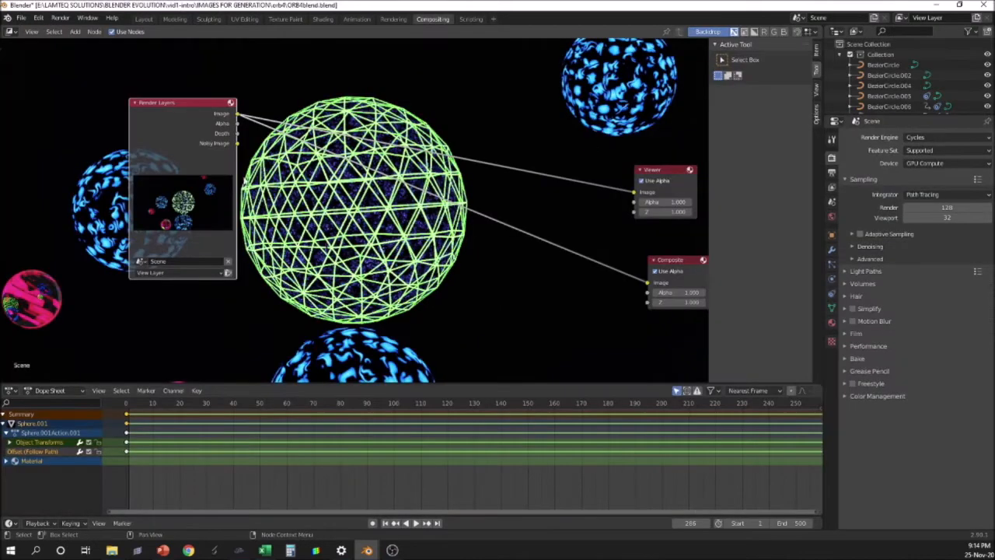
{"action": "left_click_drag", "start_coordinate": [665, 261], "coordinate": [614, 264]}
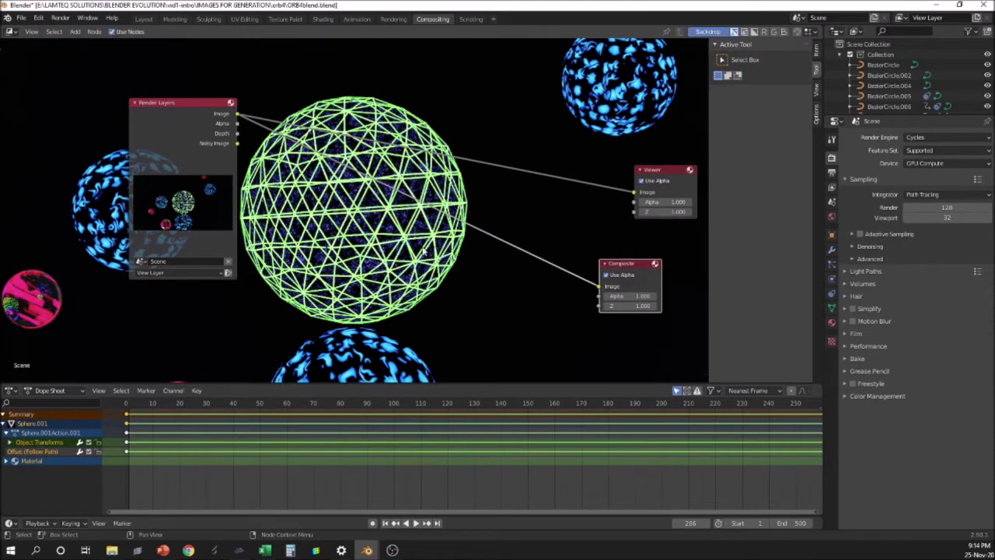
{"action": "key", "text": "shift+a"}
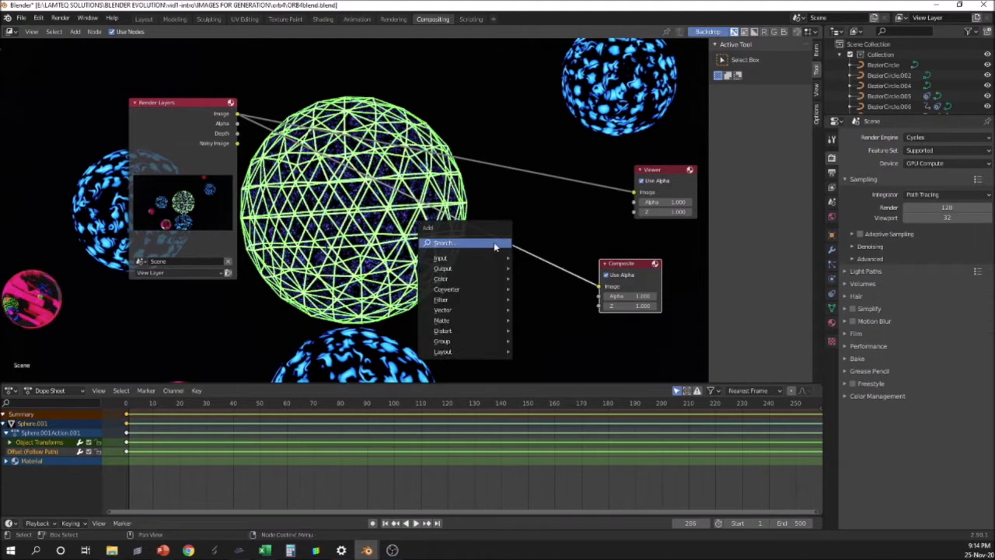
{"action": "mouse_move", "coordinate": [493, 245]}
{"action": "type", "text": "gl"}
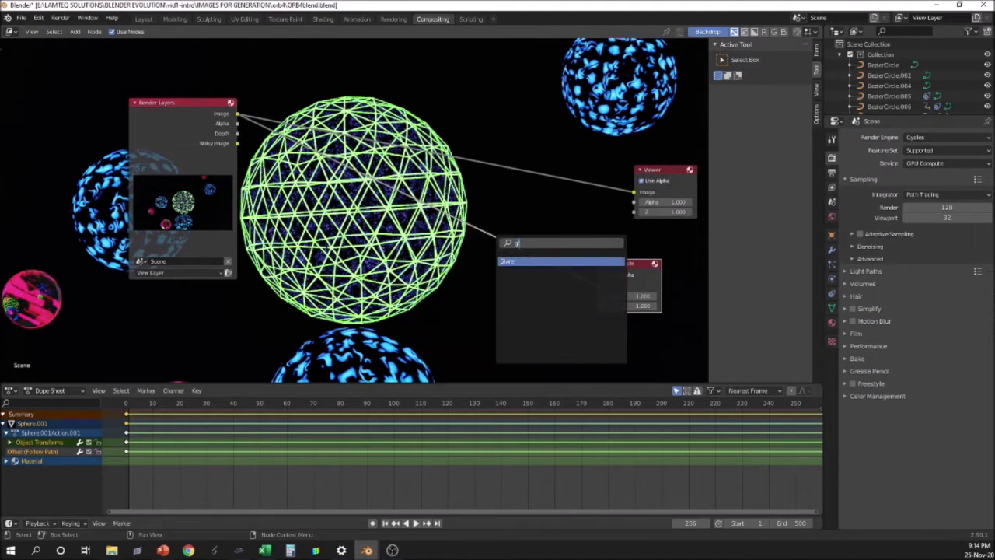
{"action": "type", "text": "are"}
{"action": "key", "text": "Return"}
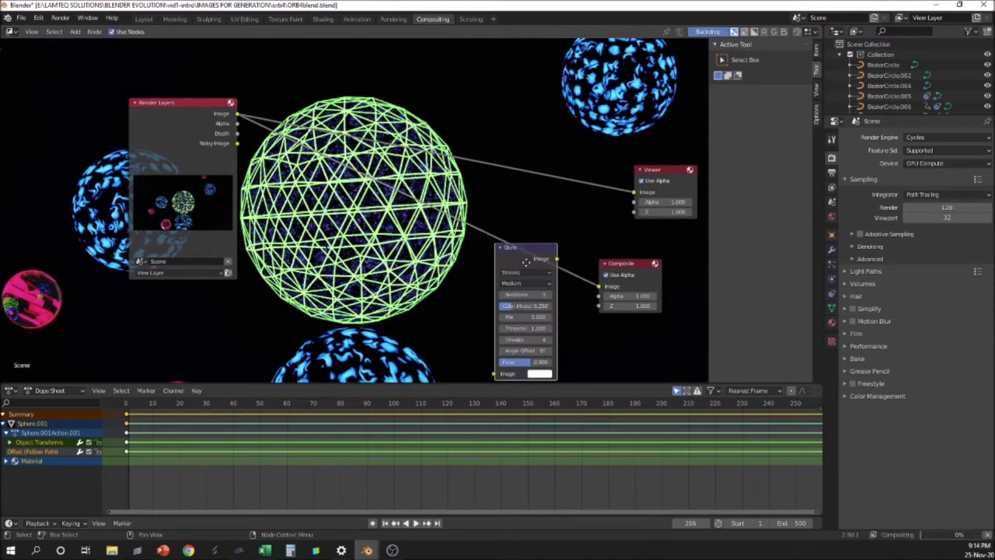
{"action": "left_click", "coordinate": [460, 213]}
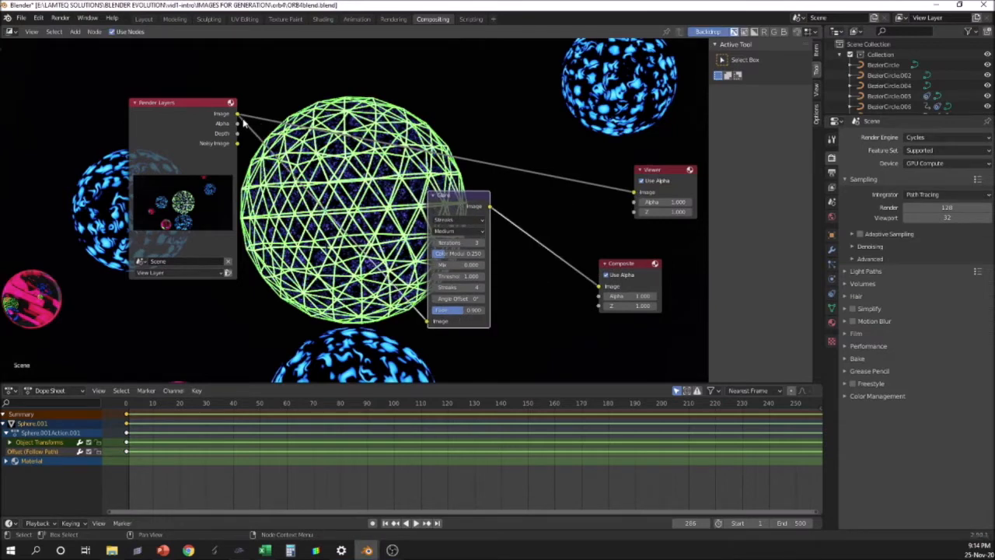
Step: Feed the Viewer node from the Glare node's image output instead of Render Layers, and move Glare closer to the output nodes
{"action": "left_click_drag", "start_coordinate": [238, 114], "coordinate": [634, 191]}
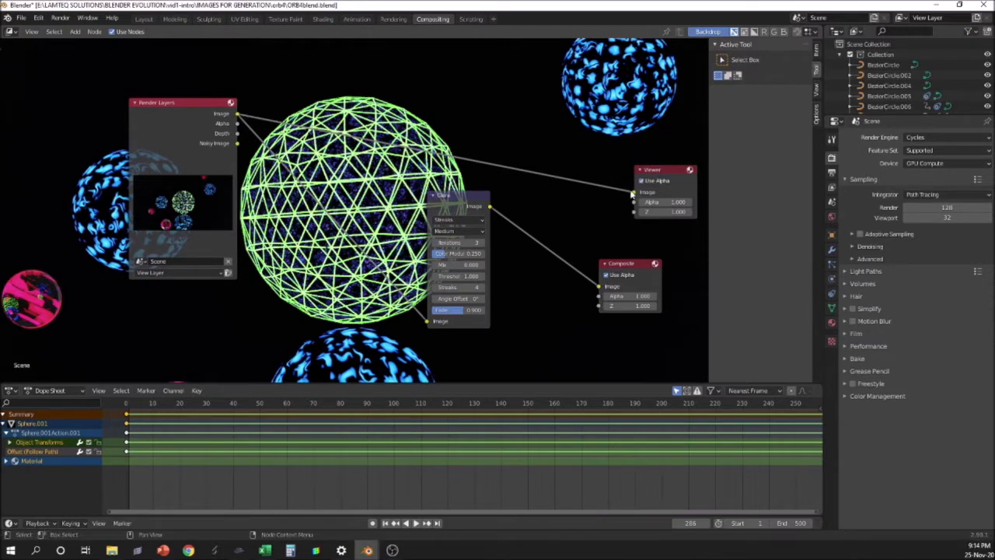
{"action": "left_click_drag", "start_coordinate": [633, 192], "coordinate": [609, 175]}
{"action": "left_click_drag", "start_coordinate": [490, 206], "coordinate": [633, 192]}
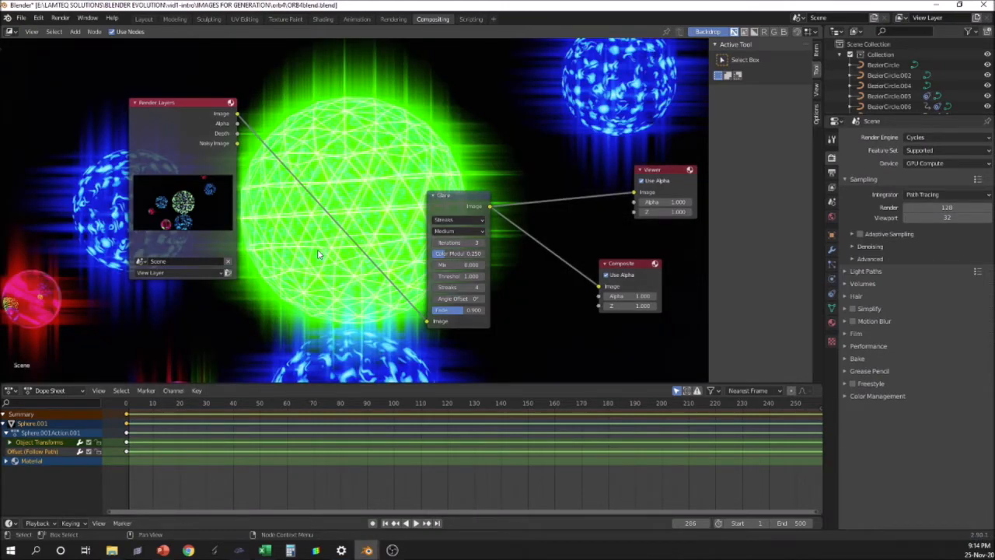
{"action": "left_click_drag", "start_coordinate": [451, 199], "coordinate": [510, 219]}
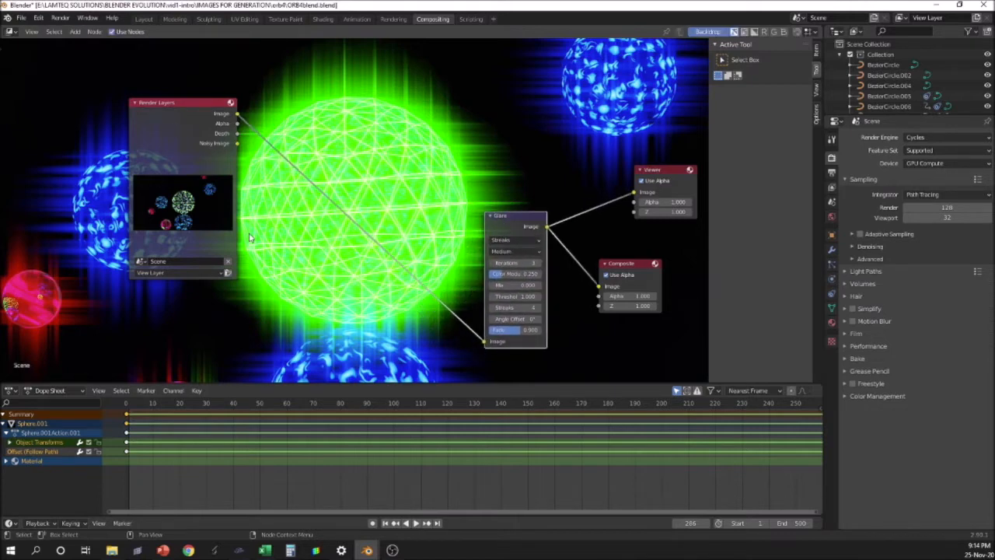
Step: Compare the Cycles render in the layout viewport with the compositor's Streaks glare preview
{"action": "scroll", "coordinate": [272, 233], "scroll_direction": "up", "scroll_amount": 1}
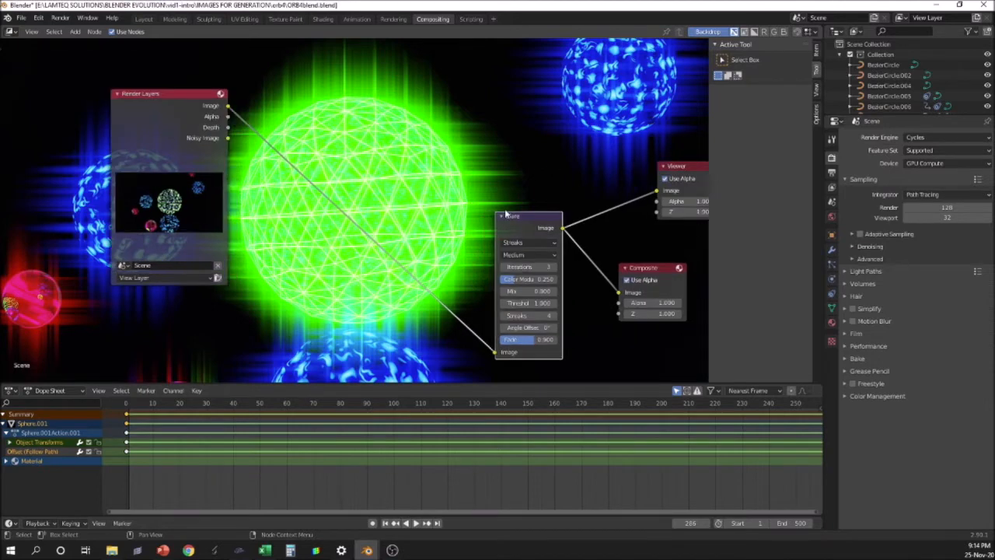
{"action": "left_click", "coordinate": [534, 243]}
{"action": "scroll", "coordinate": [505, 154], "scroll_direction": "down", "scroll_amount": 1}
{"action": "left_click", "coordinate": [147, 19]}
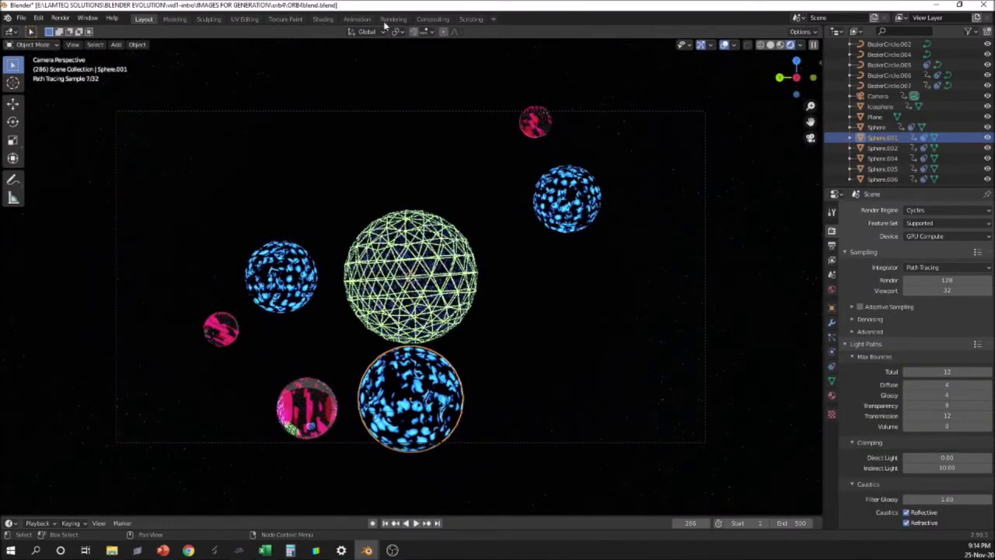
{"action": "left_click", "coordinate": [430, 20]}
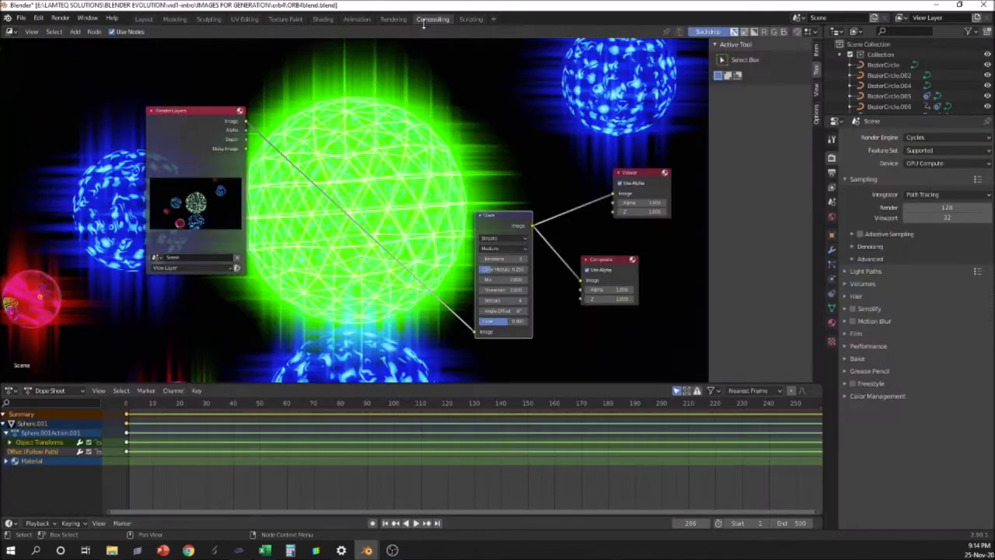
Step: Try the Ghosts glare type on the Glare node with a threshold of 4.7
{"action": "left_click", "coordinate": [502, 238]}
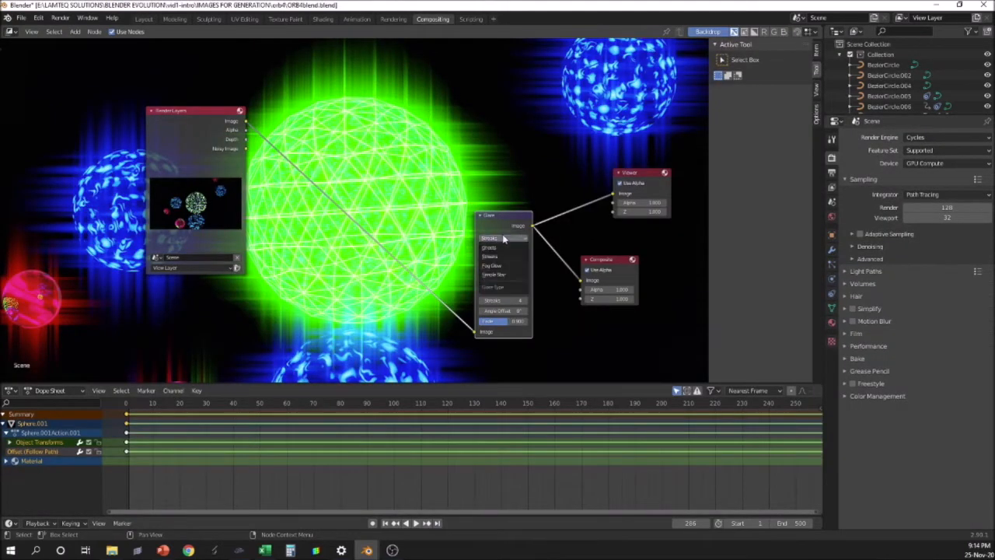
{"action": "left_click", "coordinate": [493, 248]}
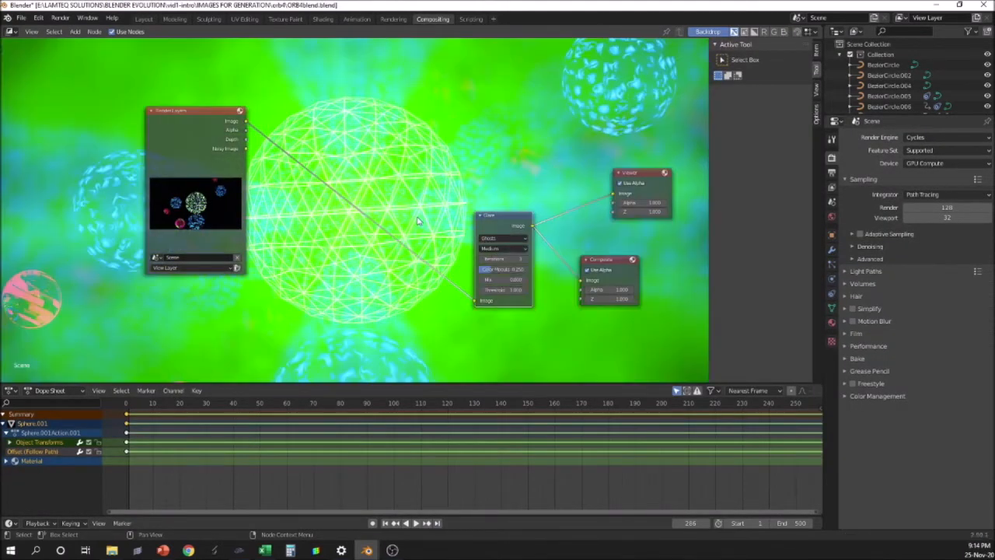
{"action": "scroll", "coordinate": [404, 204], "scroll_direction": "down", "scroll_amount": 1}
{"action": "scroll", "coordinate": [404, 204], "scroll_direction": "down", "scroll_amount": 2}
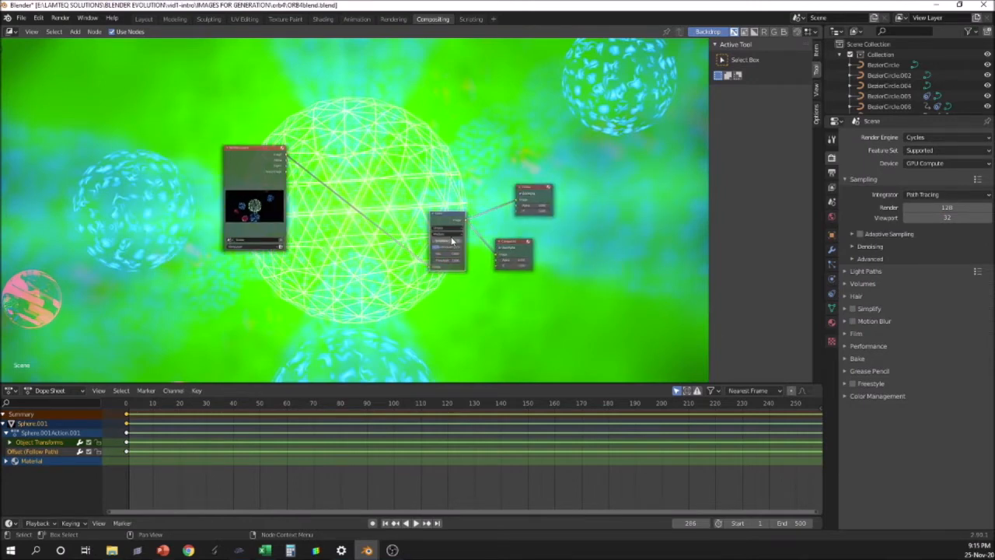
{"action": "scroll", "coordinate": [465, 268], "scroll_direction": "up", "scroll_amount": 4}
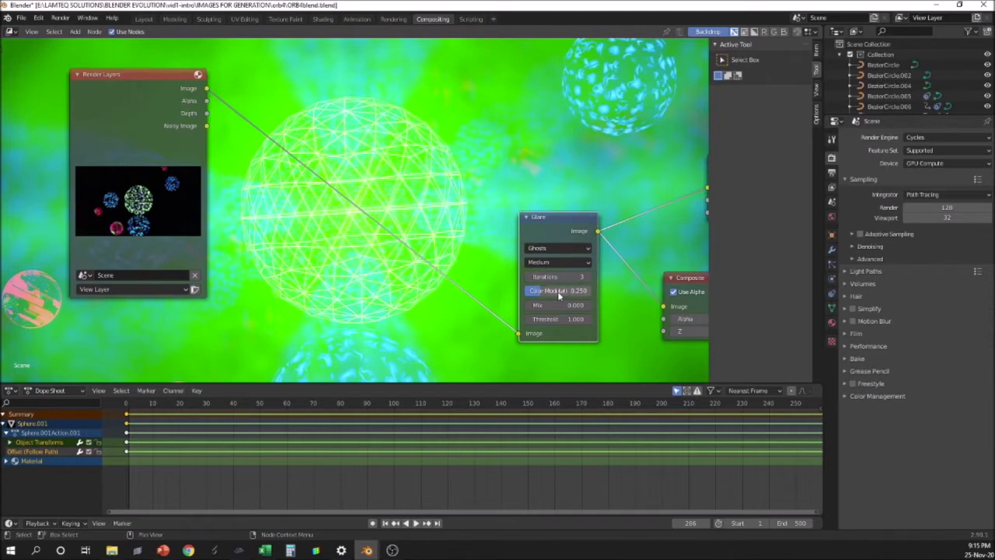
{"action": "left_click_drag", "start_coordinate": [553, 319], "coordinate": [591, 319]}
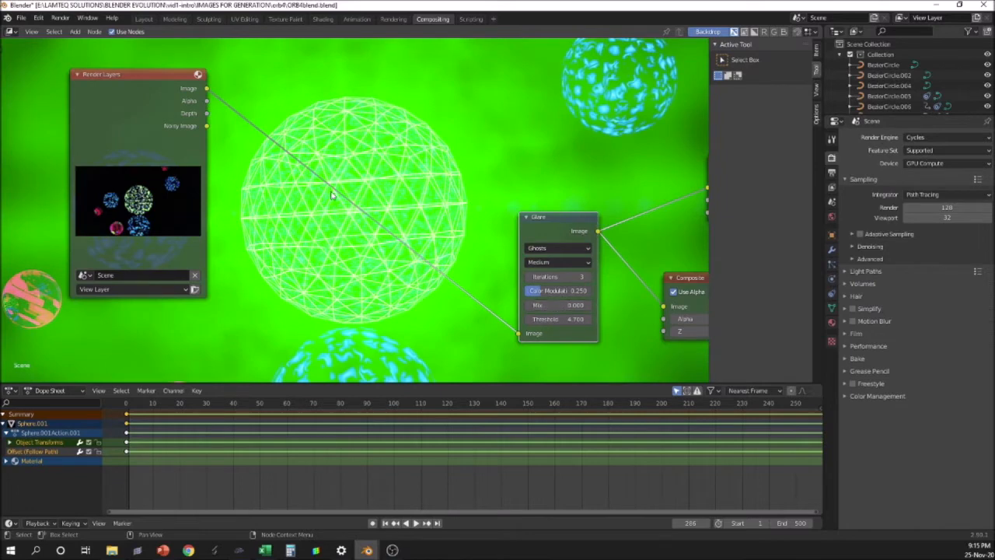
Step: Collapse the Viewer node and move it nearer to Glare, and set the glare threshold to 2.6 and color modulation to about 0.5
{"action": "scroll", "coordinate": [676, 220], "scroll_direction": "down", "scroll_amount": 1}
{"action": "left_click", "coordinate": [689, 163]}
{"action": "left_click_drag", "start_coordinate": [694, 162], "coordinate": [641, 152]}
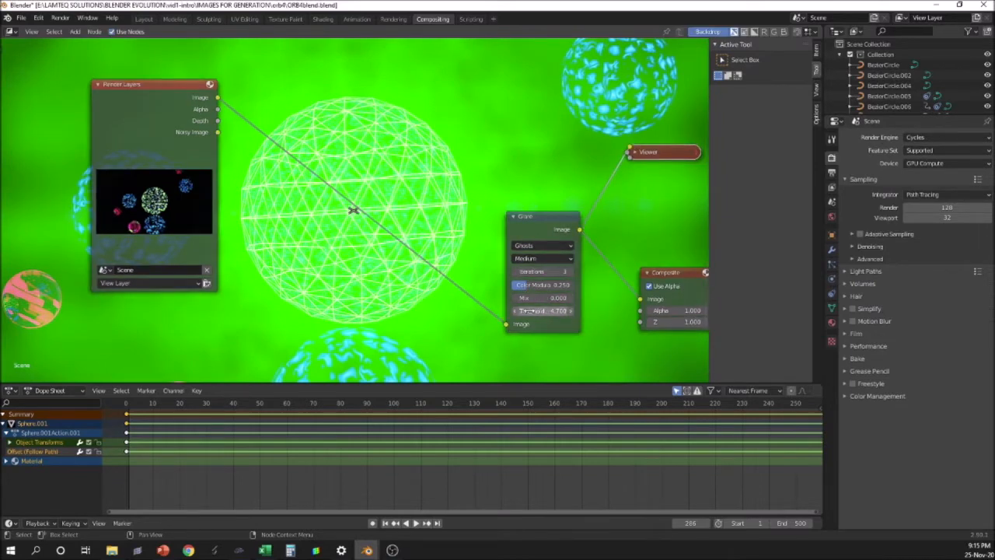
{"action": "mouse_move", "coordinate": [548, 310]}
{"action": "left_mouse_down"}
{"action": "mouse_move", "coordinate": [575, 310]}
{"action": "mouse_move", "coordinate": [513, 287]}
{"action": "mouse_move", "coordinate": [579, 288]}
{"action": "mouse_move", "coordinate": [549, 293]}
{"action": "left_mouse_up"}
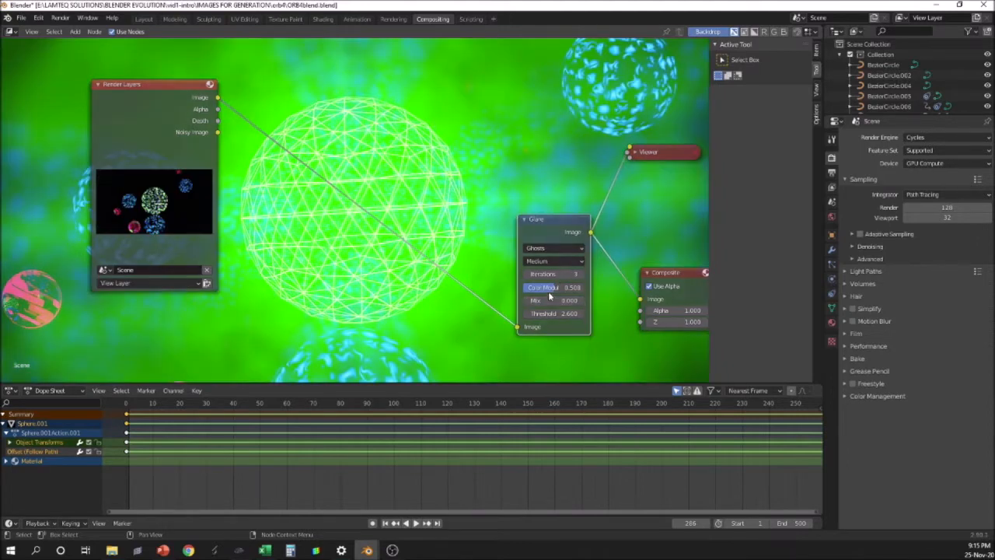
Step: Change the glare type to Fog Glow and, after trying the extremes of the mix, set it to -0.2
{"action": "left_click", "coordinate": [549, 249]}
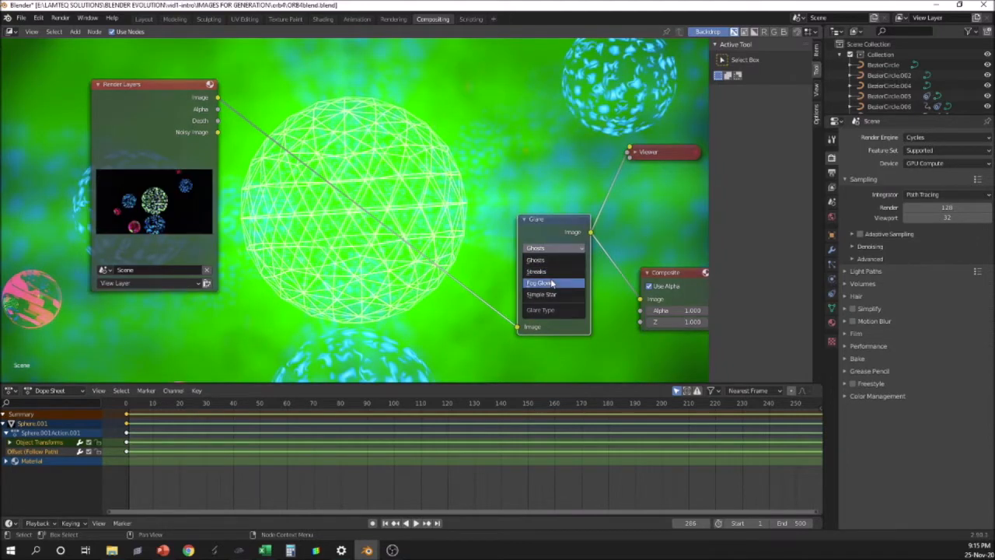
{"action": "left_click", "coordinate": [551, 283]}
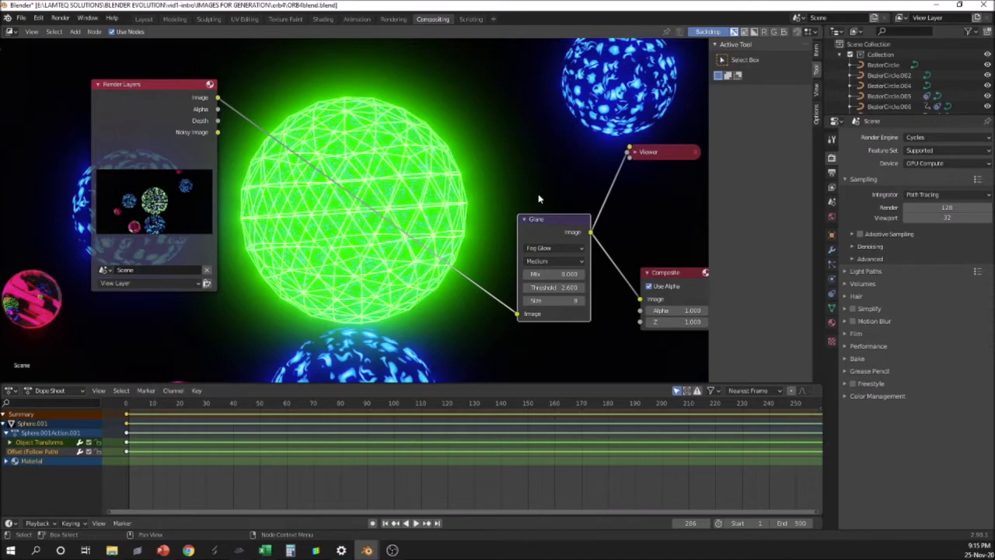
{"action": "left_click_drag", "start_coordinate": [541, 273], "coordinate": [622, 273]}
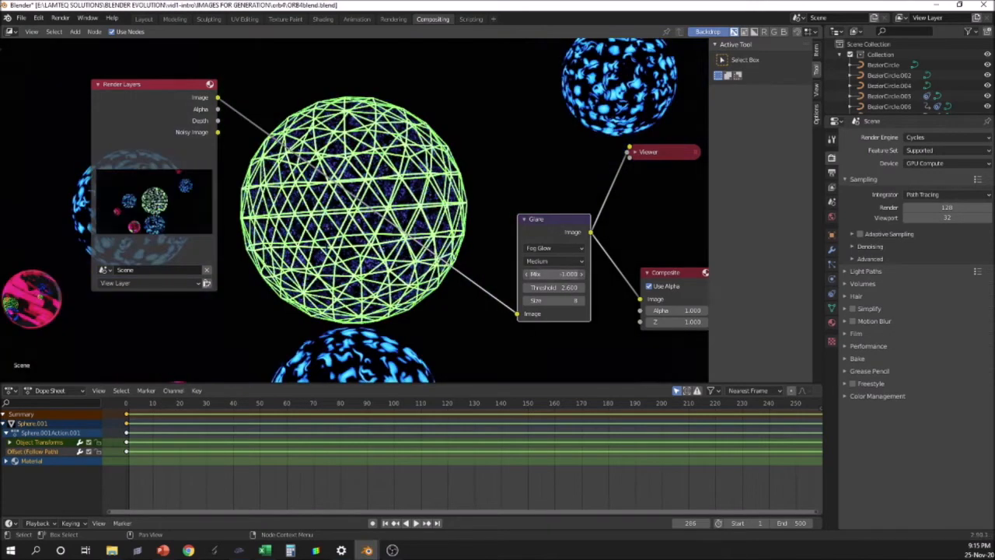
{"action": "left_click", "coordinate": [563, 274]}
{"action": "left_click", "coordinate": [548, 274]}
{"action": "key", "text": "Return"}
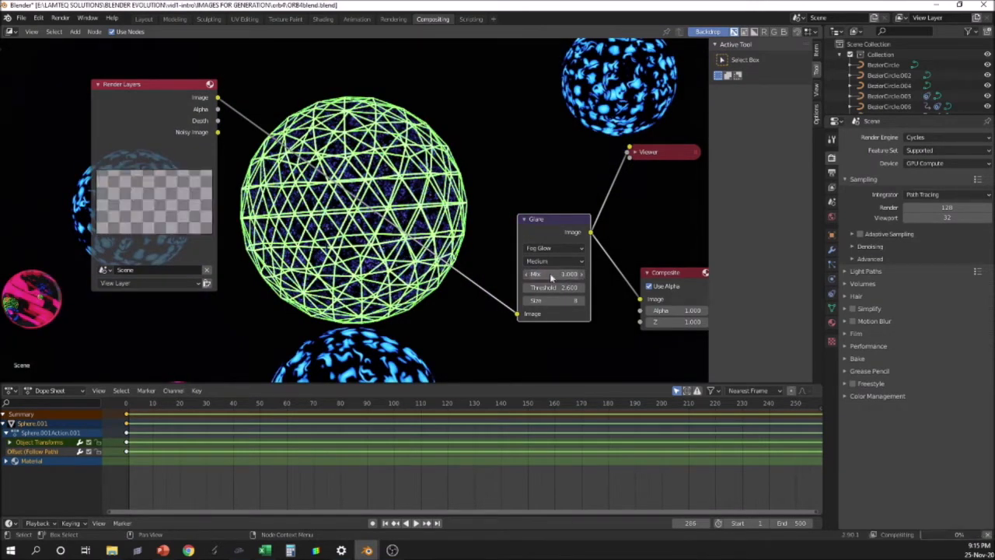
{"action": "left_click_drag", "start_coordinate": [550, 274], "coordinate": [458, 273]}
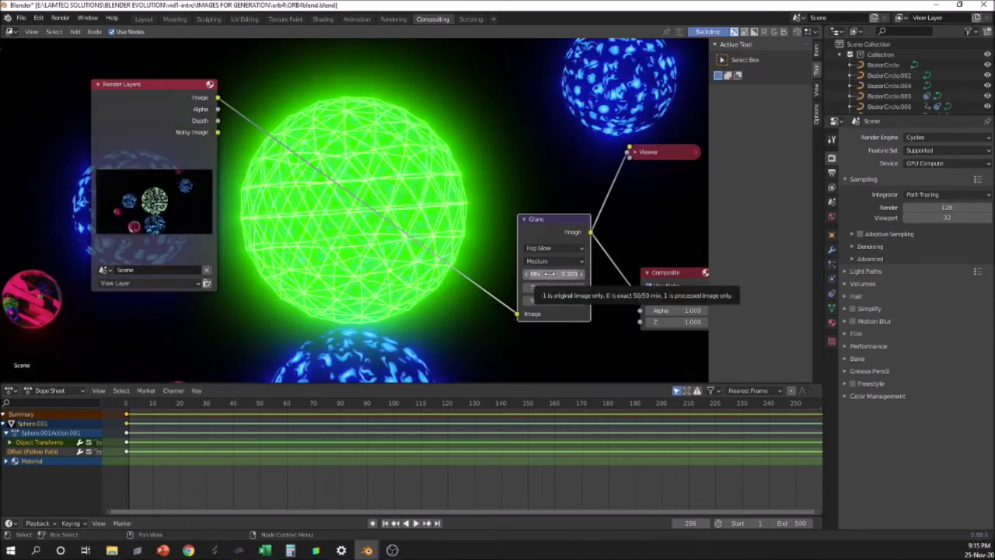
{"action": "left_click_drag", "start_coordinate": [556, 274], "coordinate": [491, 274]}
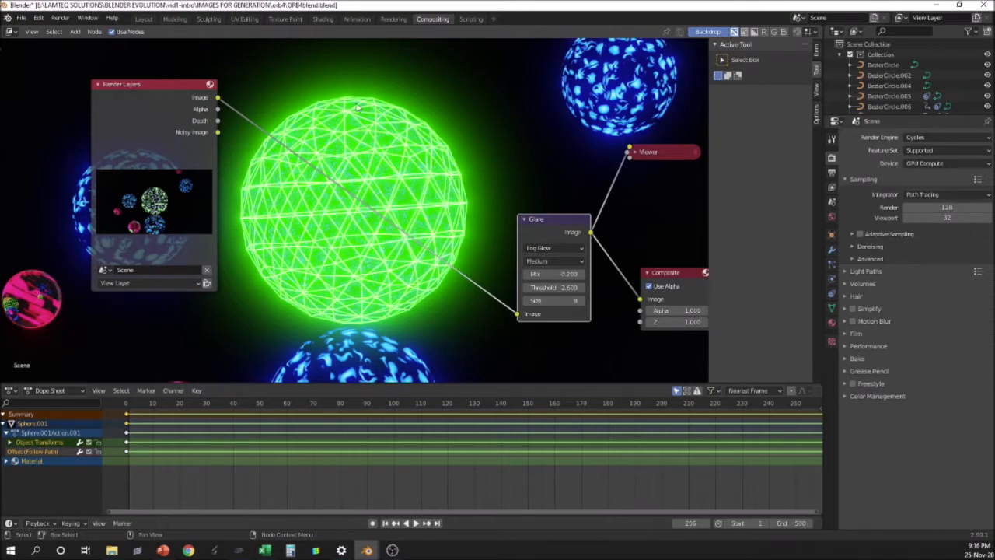
Step: Compare the compositor glow with the layout viewport render, and alternate the glare type between Simple Star and Fog Glow, ending on Simple Star
{"action": "left_click", "coordinate": [150, 19]}
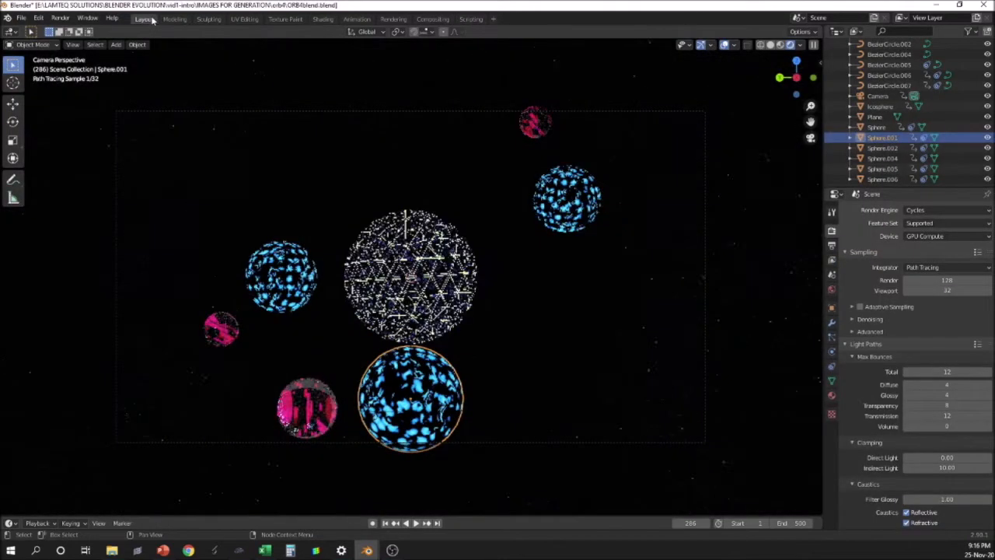
{"action": "left_click", "coordinate": [433, 19]}
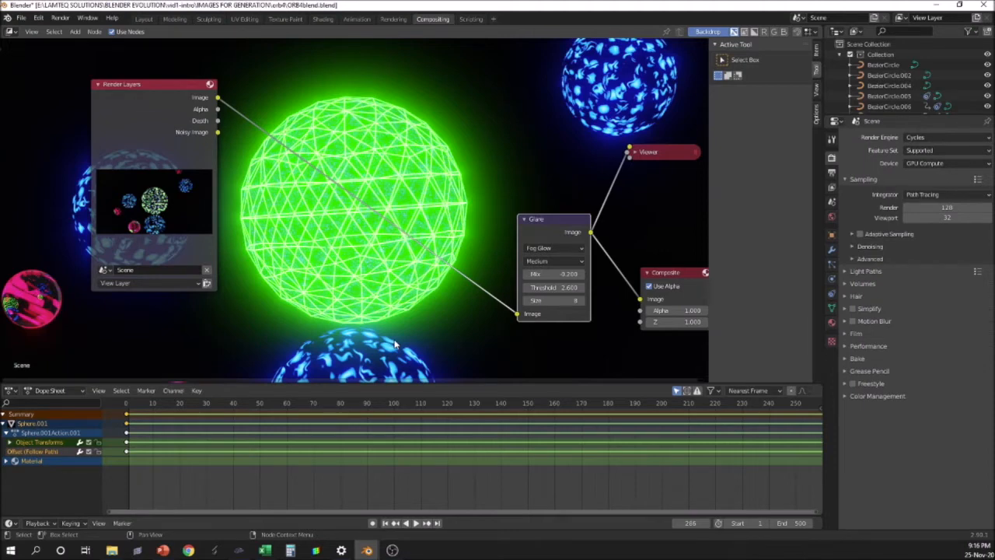
{"action": "left_click", "coordinate": [535, 248]}
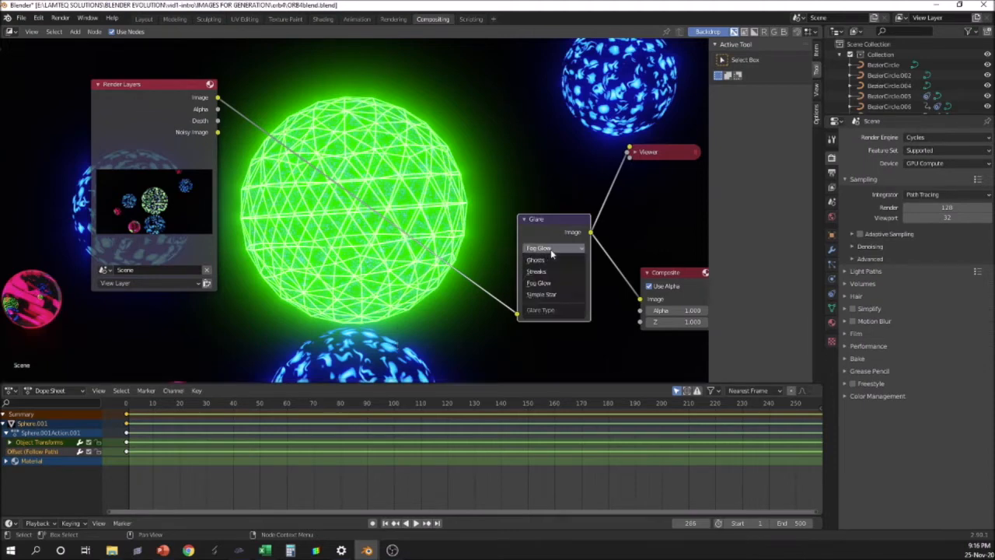
{"action": "left_click", "coordinate": [550, 296]}
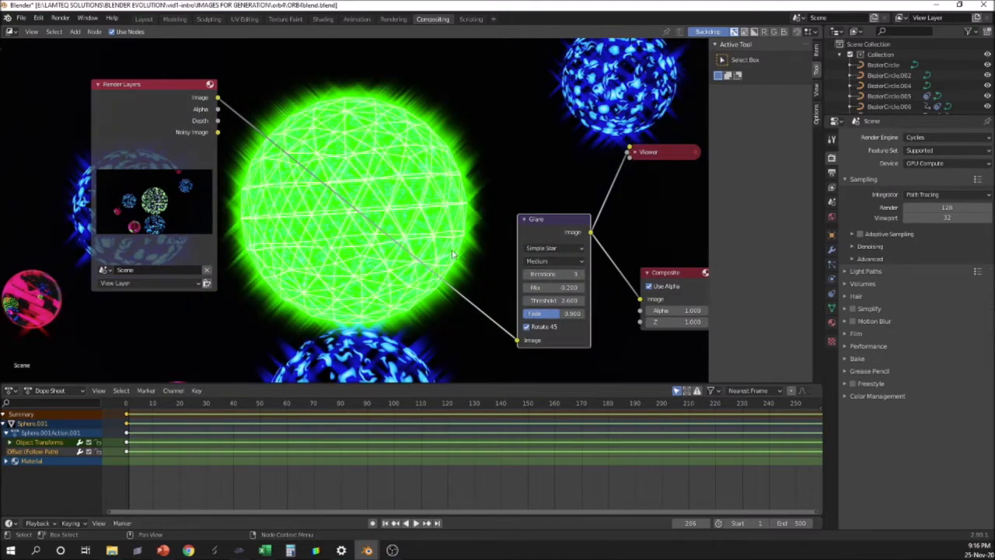
{"action": "left_click", "coordinate": [558, 249]}
{"action": "left_click", "coordinate": [554, 285]}
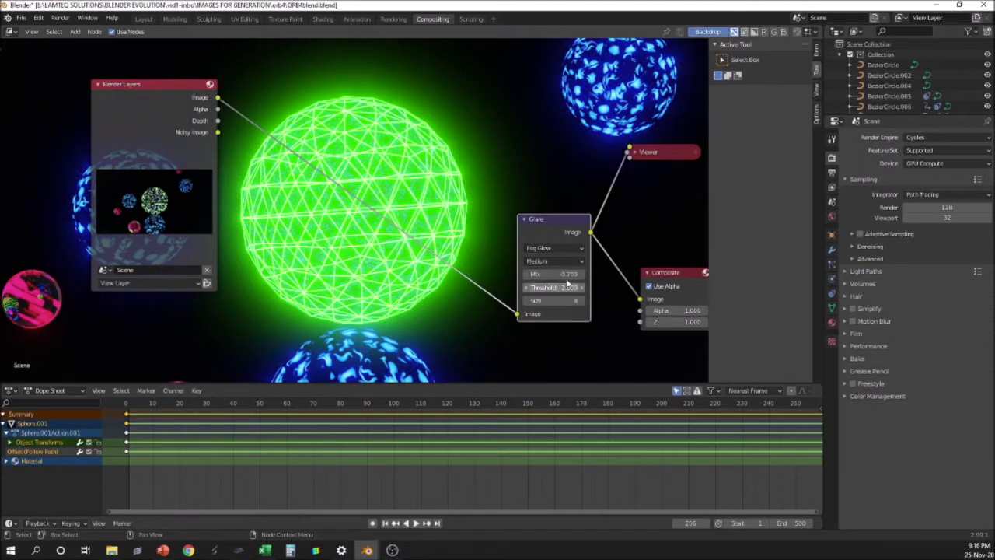
{"action": "left_click", "coordinate": [553, 248]}
{"action": "left_click", "coordinate": [547, 296]}
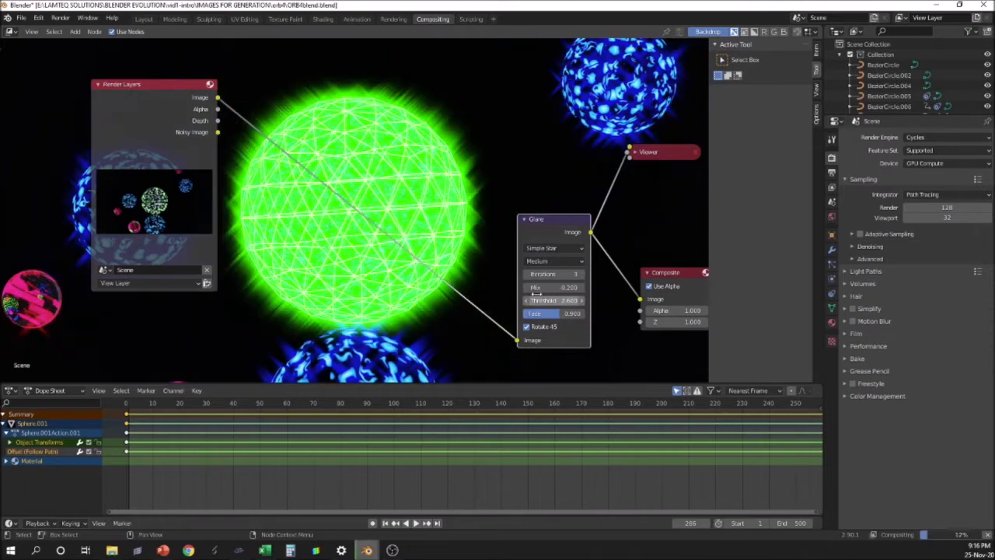
Step: Lower the Glare node's fade slightly and, after trying a much higher mix, set the mix to 0.1
{"action": "scroll", "coordinate": [455, 251], "scroll_direction": "down", "scroll_amount": 1}
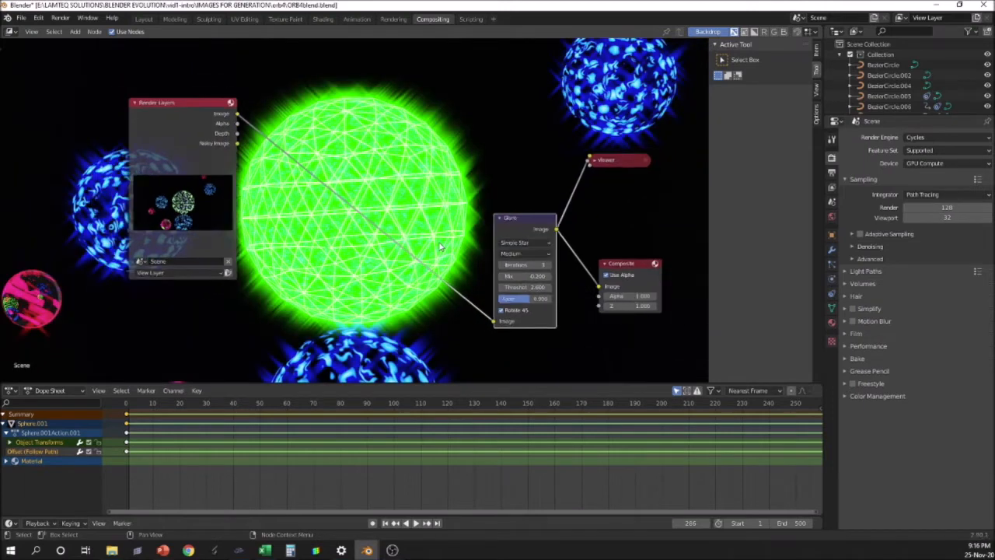
{"action": "left_click_drag", "start_coordinate": [526, 299], "coordinate": [522, 300]}
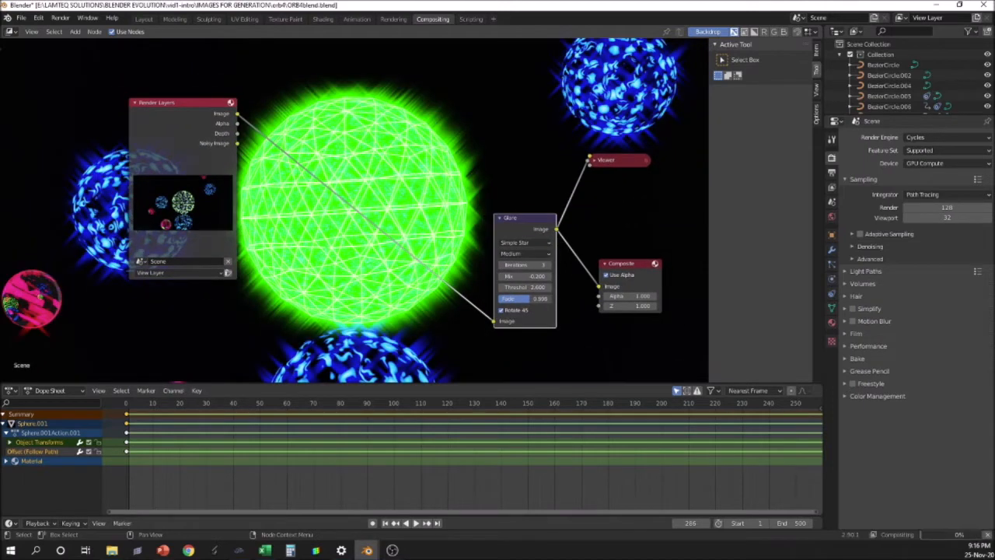
{"action": "left_click_drag", "start_coordinate": [529, 276], "coordinate": [564, 276]}
{"action": "left_click", "coordinate": [529, 276]}
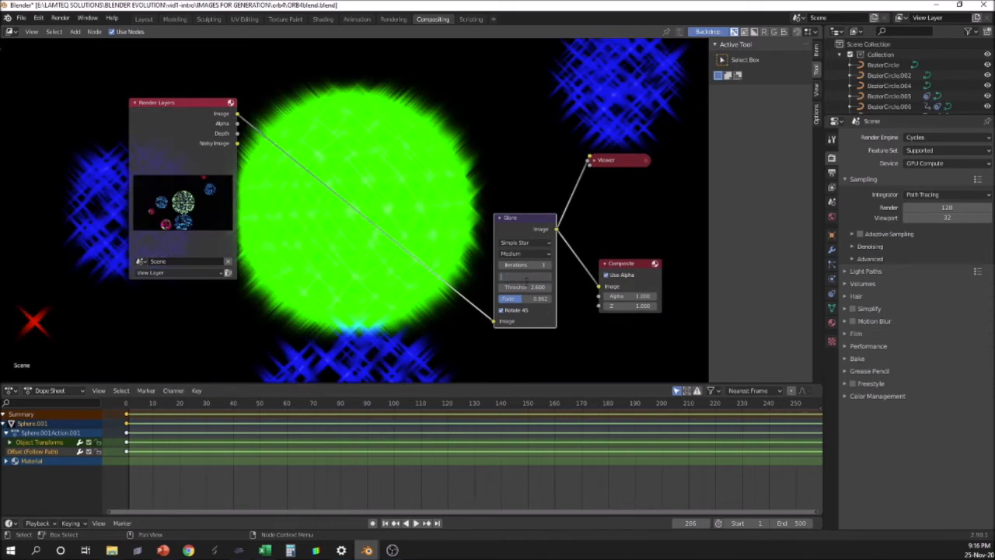
{"action": "type", "text": "0.5"}
{"action": "key", "text": "Return"}
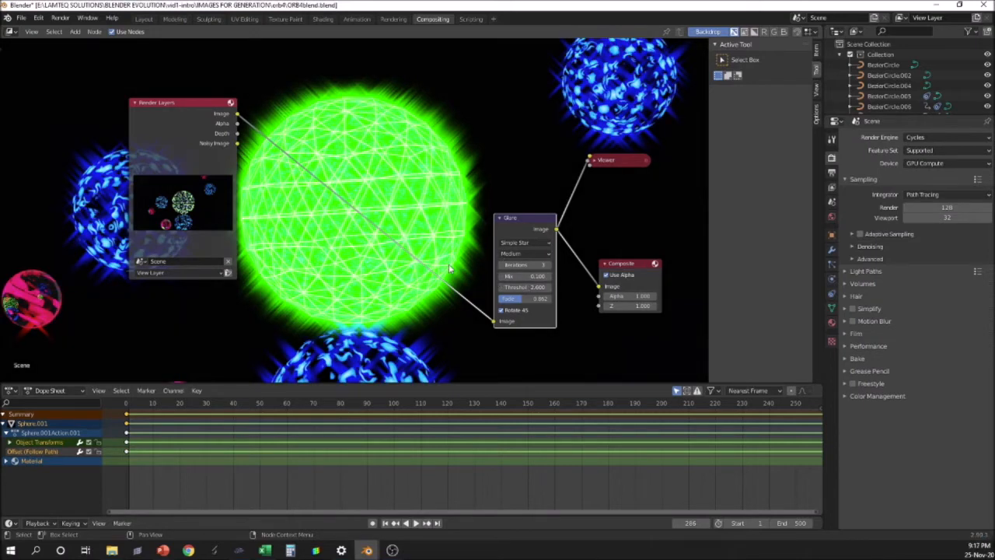
Step: Compare High and Low quality on the Glare node, leave it at Low, and set the glare type to Fog Glow
{"action": "left_click", "coordinate": [524, 253]}
{"action": "left_click", "coordinate": [521, 264]}
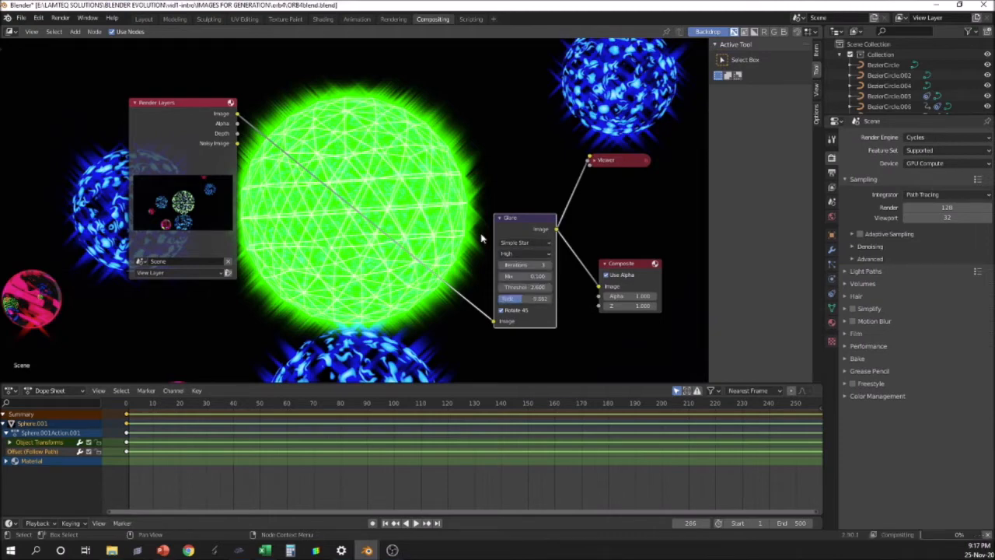
{"action": "left_click", "coordinate": [527, 254]}
{"action": "left_click", "coordinate": [528, 285]}
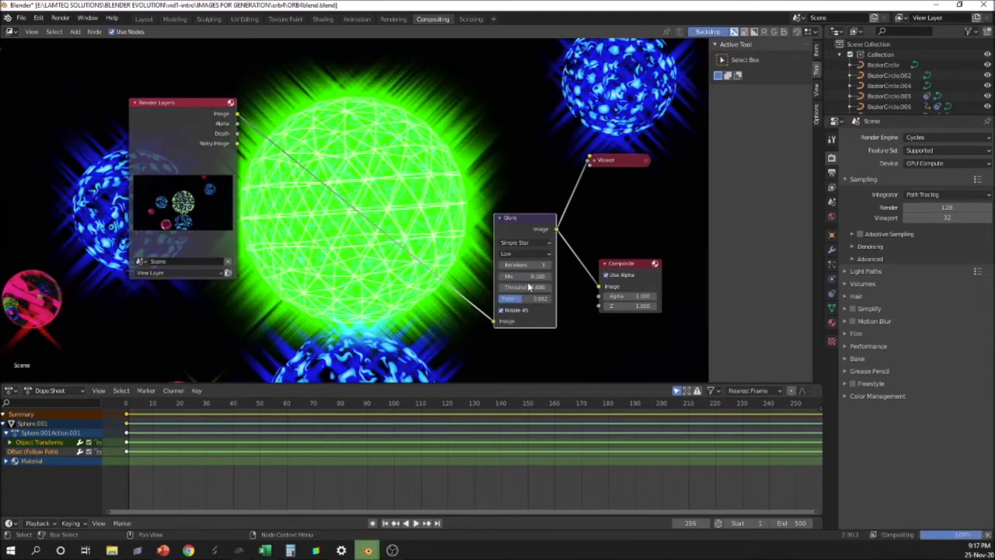
{"action": "left_click", "coordinate": [524, 253]}
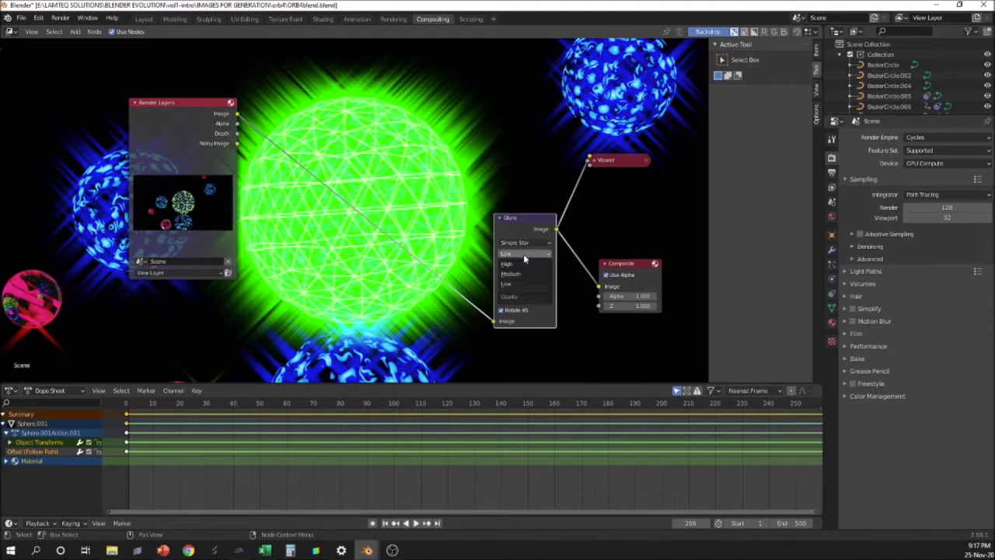
{"action": "left_click", "coordinate": [521, 265]}
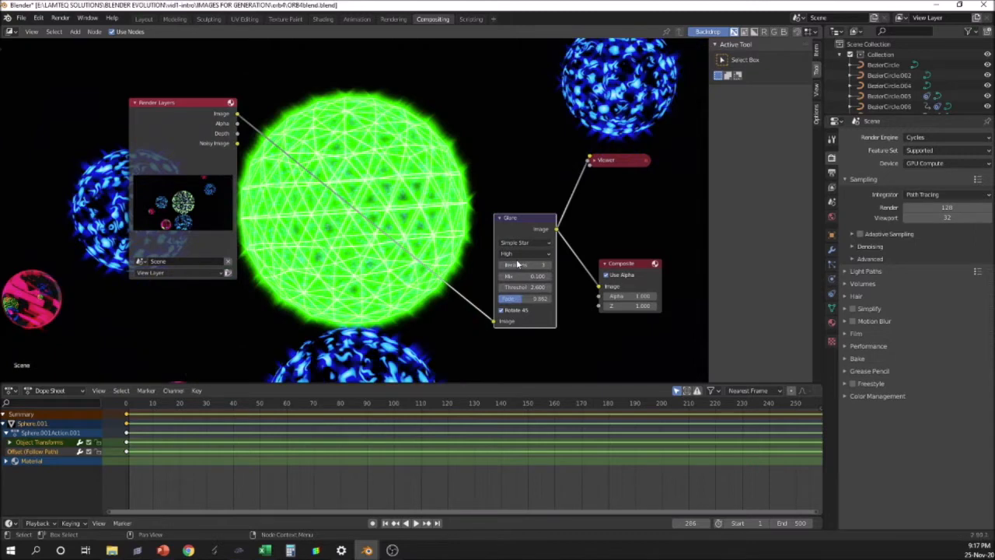
{"action": "left_click", "coordinate": [520, 254]}
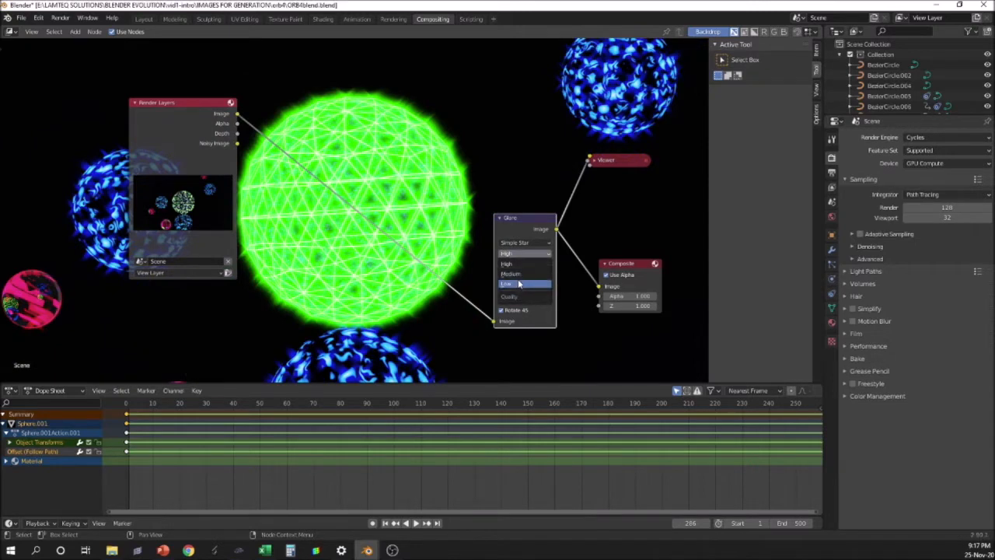
{"action": "left_click", "coordinate": [519, 284]}
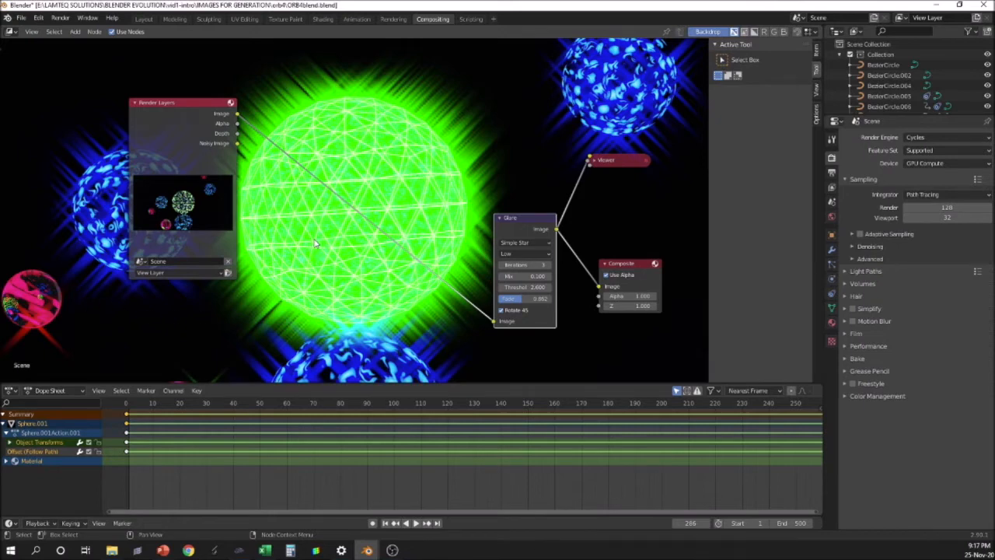
{"action": "left_click", "coordinate": [523, 246]}
{"action": "left_click", "coordinate": [505, 266]}
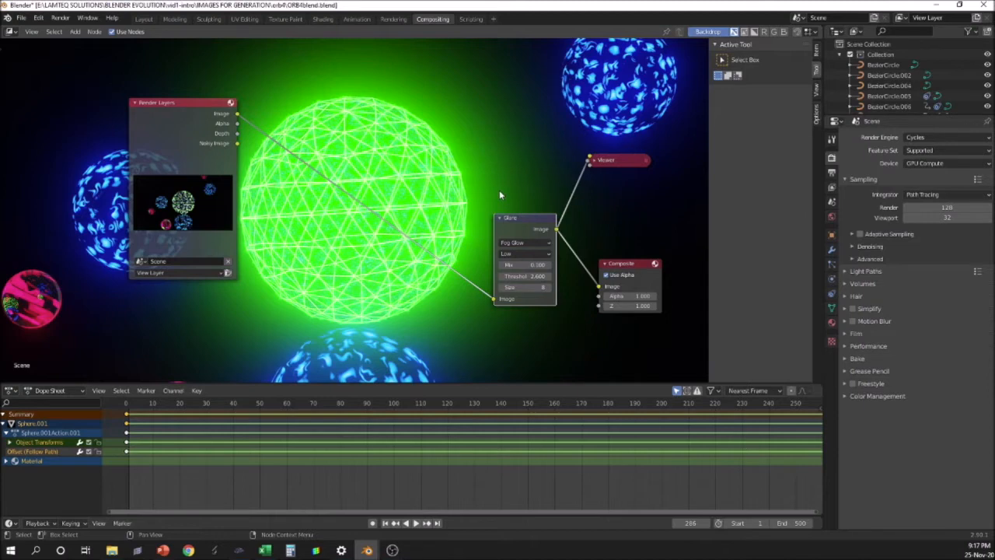
Step: Return to the Layout workspace and set the render engine to Eevee
{"action": "left_click", "coordinate": [175, 18]}
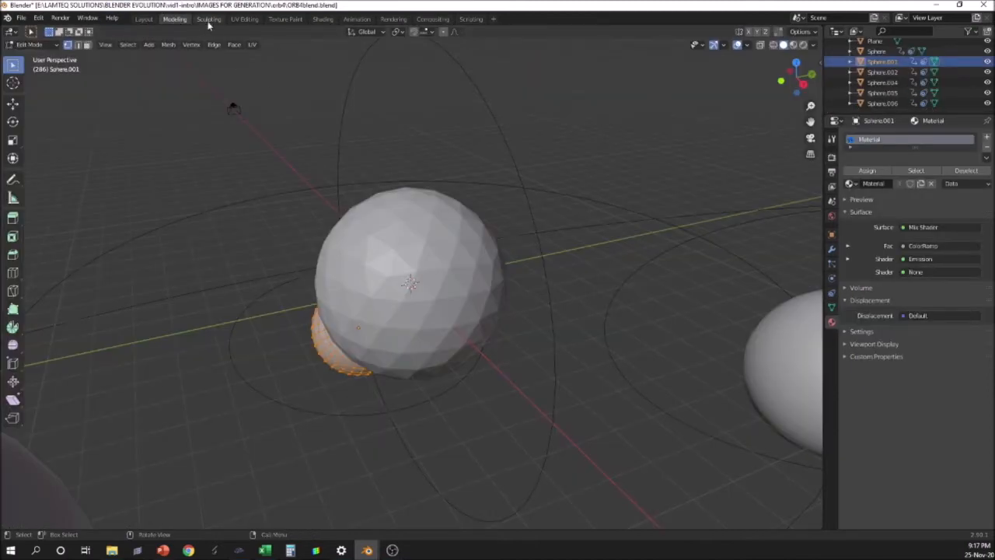
{"action": "left_click", "coordinate": [144, 19]}
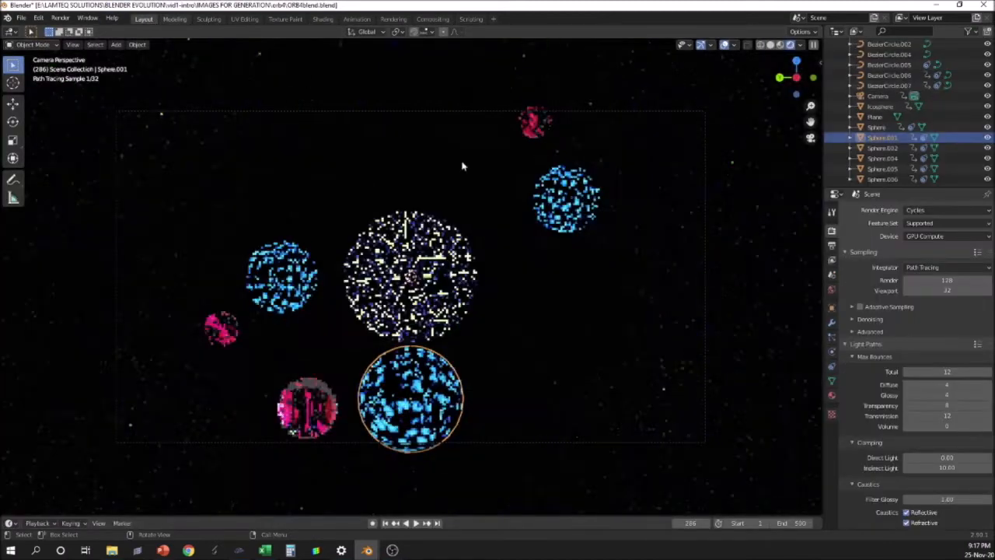
{"action": "left_click", "coordinate": [933, 210]}
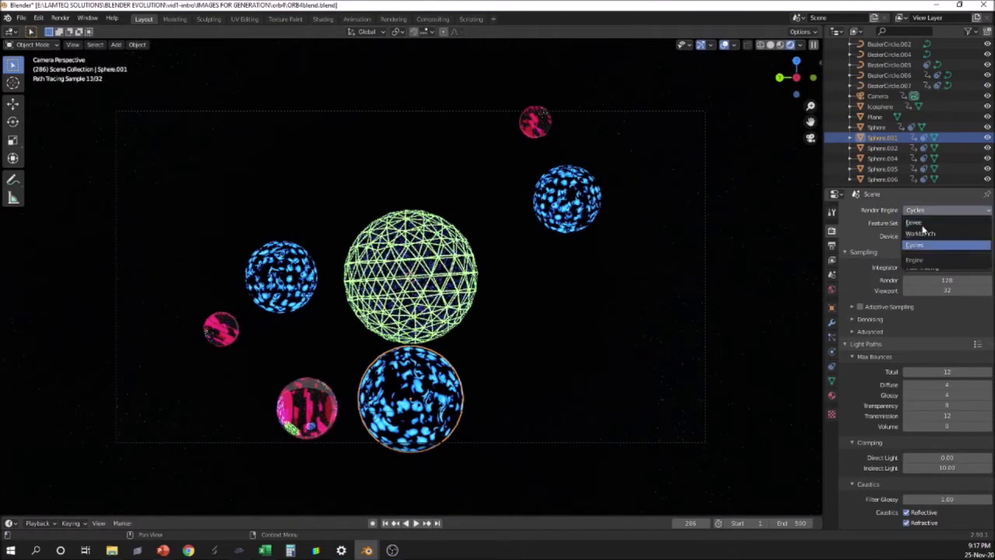
{"action": "left_click", "coordinate": [922, 223]}
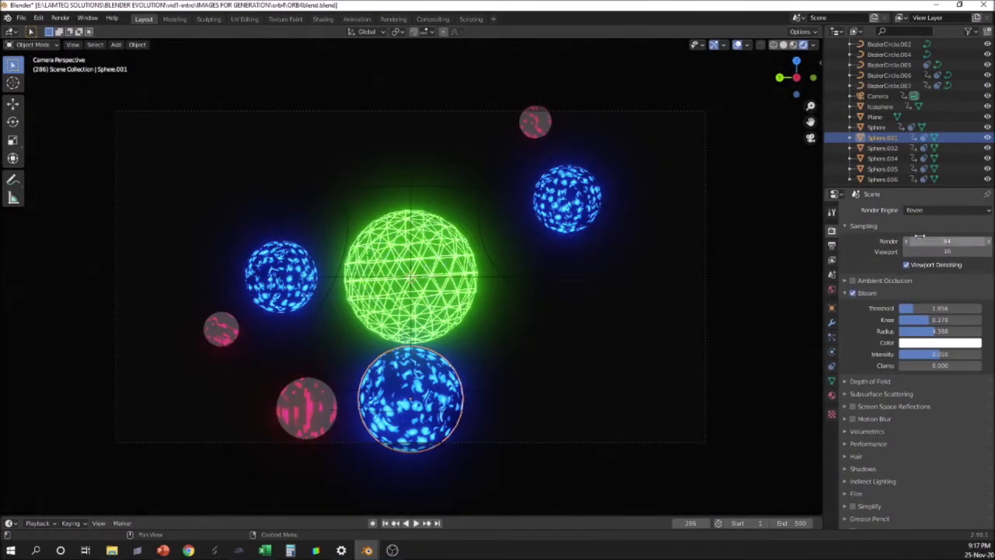
Step: Examine the bloom on the spheres from several angles and select the large blue sphere below the green one
{"action": "left_click", "coordinate": [404, 405]}
{"action": "middle_click_drag", "start_coordinate": [405, 404], "coordinate": [410, 368]}
{"action": "scroll", "coordinate": [409, 369], "scroll_direction": "down", "scroll_amount": 1}
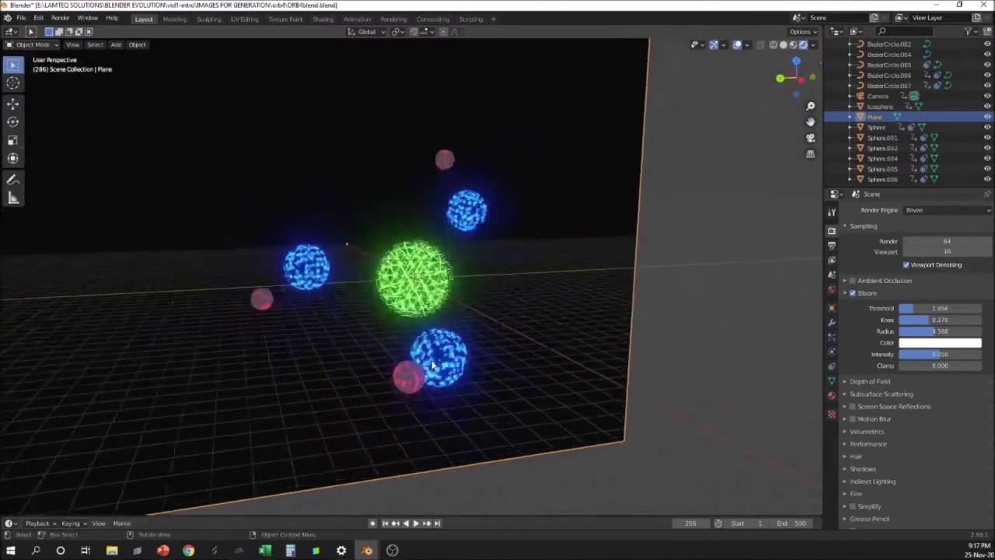
{"action": "scroll", "coordinate": [416, 364], "scroll_direction": "up", "scroll_amount": 6}
{"action": "scroll", "coordinate": [434, 342], "scroll_direction": "down", "scroll_amount": 2}
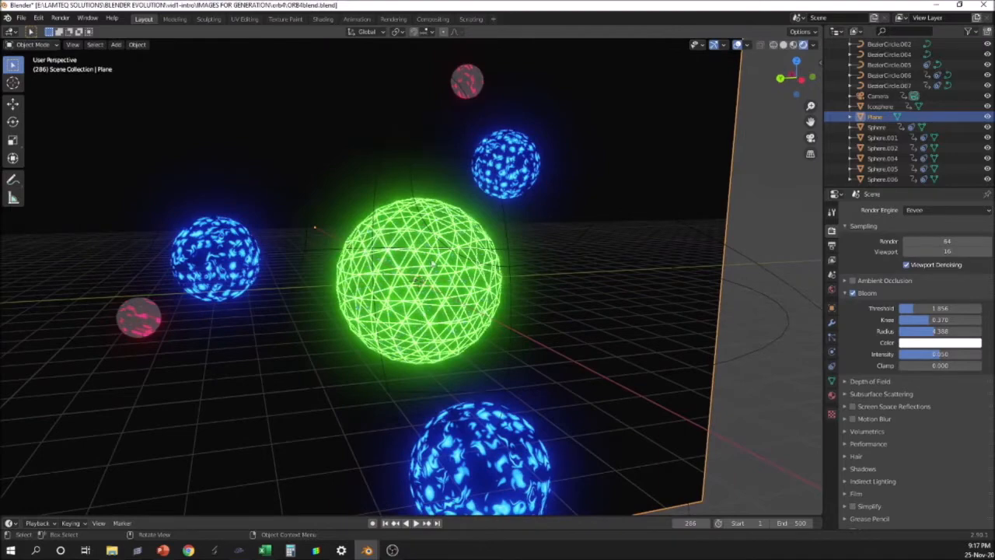
{"action": "left_click", "coordinate": [466, 433]}
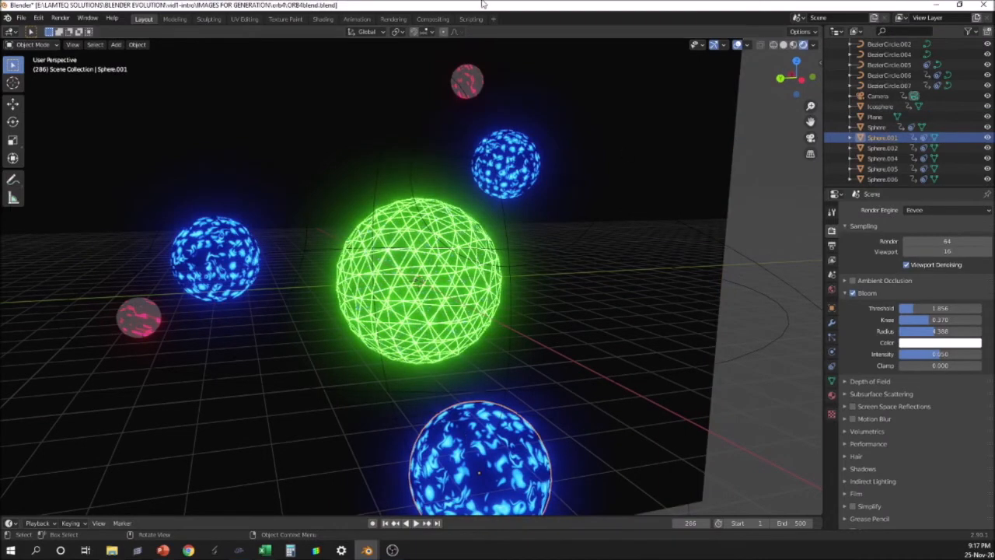
{"action": "middle_click_drag", "start_coordinate": [481, 436], "coordinate": [423, 387]}
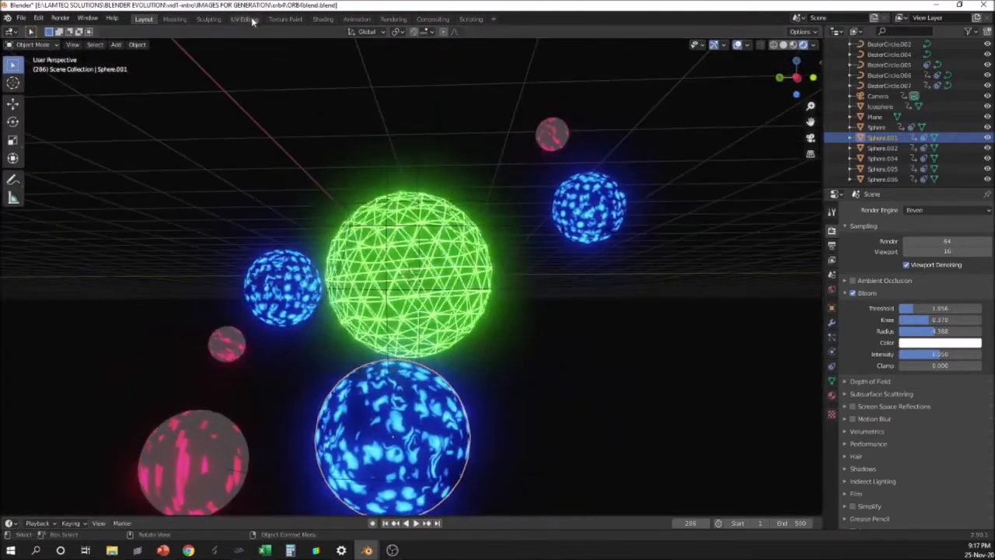
Step: Open the blue sphere's material in the Shading workspace and bring the sphere into close view
{"action": "left_click", "coordinate": [322, 19]}
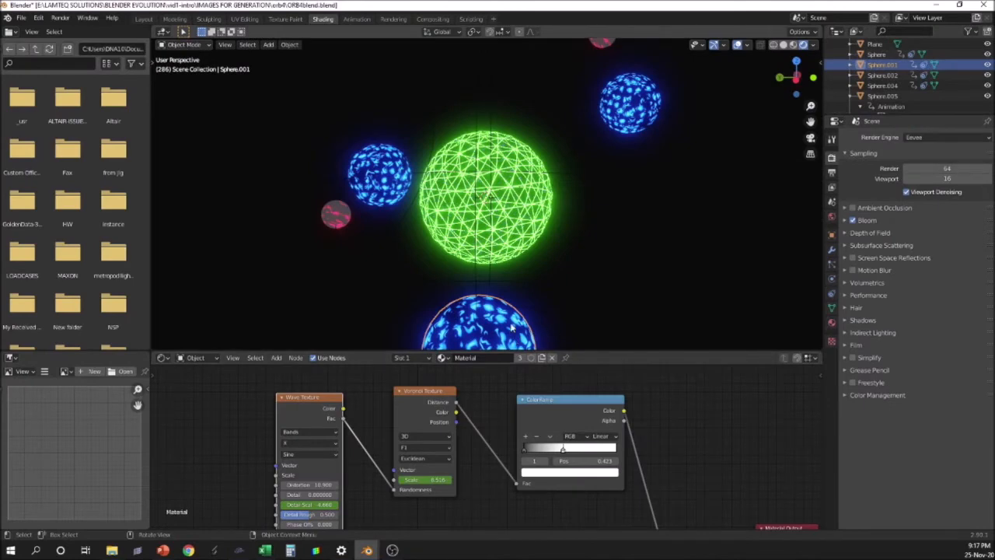
{"action": "left_click", "coordinate": [559, 300]}
{"action": "key", "text": "g"}
{"action": "left_click", "coordinate": [548, 236]}
{"action": "left_click", "coordinate": [507, 327]}
{"action": "middle_click_drag", "start_coordinate": [569, 308], "coordinate": [423, 220], "text": "shift"}
{"action": "scroll", "coordinate": [422, 220], "scroll_direction": "up", "scroll_amount": 2}
{"action": "scroll", "coordinate": [267, 224], "scroll_direction": "up", "scroll_amount": 2}
{"action": "middle_click_drag", "start_coordinate": [266, 224], "coordinate": [545, 187], "text": "shift"}
{"action": "scroll", "coordinate": [545, 187], "scroll_direction": "up", "scroll_amount": 1}
{"action": "scroll", "coordinate": [545, 186], "scroll_direction": "down", "scroll_amount": 1}
{"action": "scroll", "coordinate": [545, 187], "scroll_direction": "down", "scroll_amount": 1}
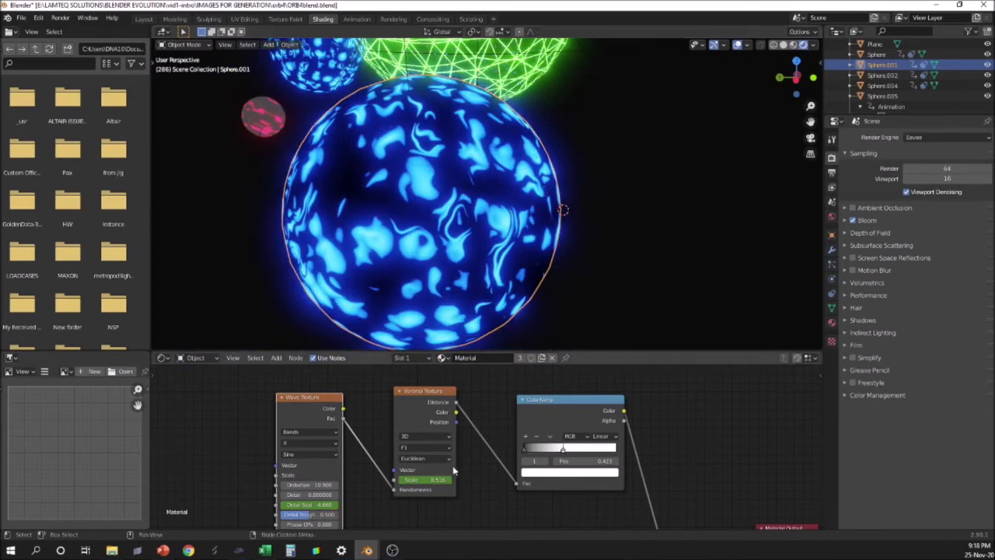
Step: Enlarge the shader node area and move the Voronoi Texture and Wave Texture nodes closer together
{"action": "left_click_drag", "start_coordinate": [586, 351], "coordinate": [585, 266]}
{"action": "left_click_drag", "start_coordinate": [425, 344], "coordinate": [419, 321]}
{"action": "left_click_drag", "start_coordinate": [299, 351], "coordinate": [313, 295]}
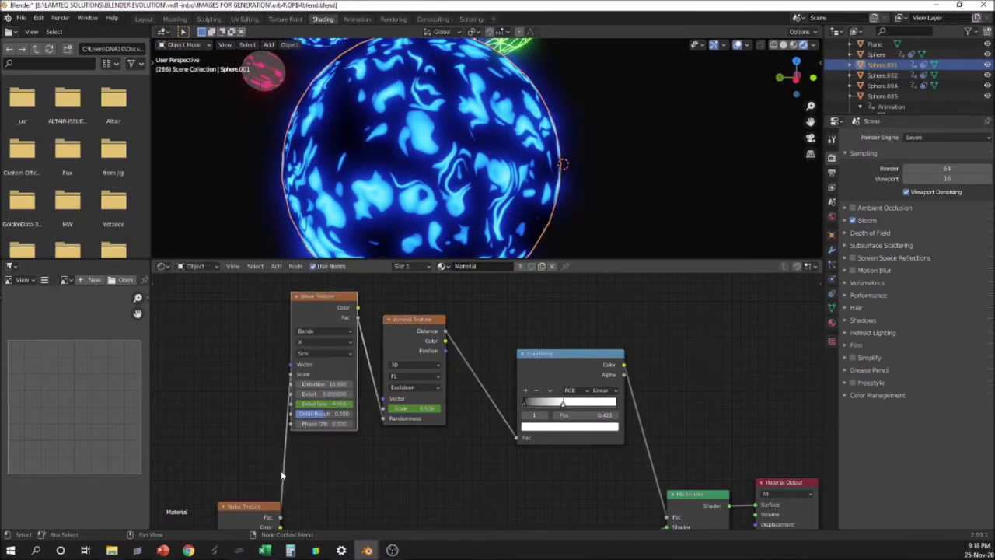
Step: Disconnect the Noise Texture from the Wave Texture's scale and insert it between the Voronoi Texture and the ColorRamp
{"action": "left_click_drag", "start_coordinate": [246, 507], "coordinate": [226, 353]}
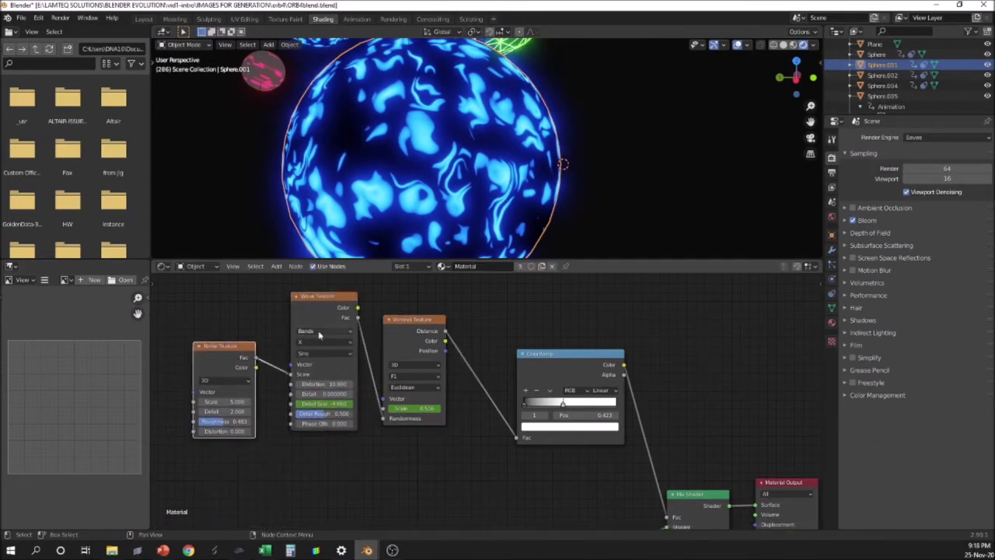
{"action": "left_click_drag", "start_coordinate": [290, 376], "coordinate": [269, 387]}
{"action": "left_click_drag", "start_coordinate": [229, 351], "coordinate": [518, 349]}
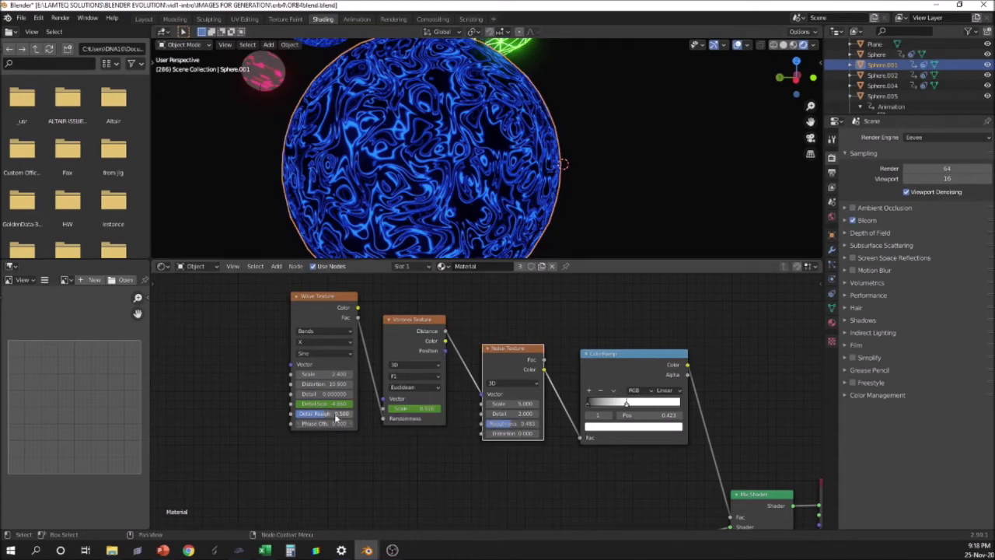
Step: Set the Wave Texture's scale to 2.6 and distortion to 4.9, and move the ColorRamp stops closer together with the white one at 0.409
{"action": "mouse_move", "coordinate": [320, 394]}
{"action": "left_mouse_down"}
{"action": "mouse_move", "coordinate": [342, 395]}
{"action": "mouse_move", "coordinate": [320, 394]}
{"action": "mouse_move", "coordinate": [320, 374]}
{"action": "mouse_move", "coordinate": [340, 385]}
{"action": "mouse_move", "coordinate": [321, 385]}
{"action": "left_mouse_up"}
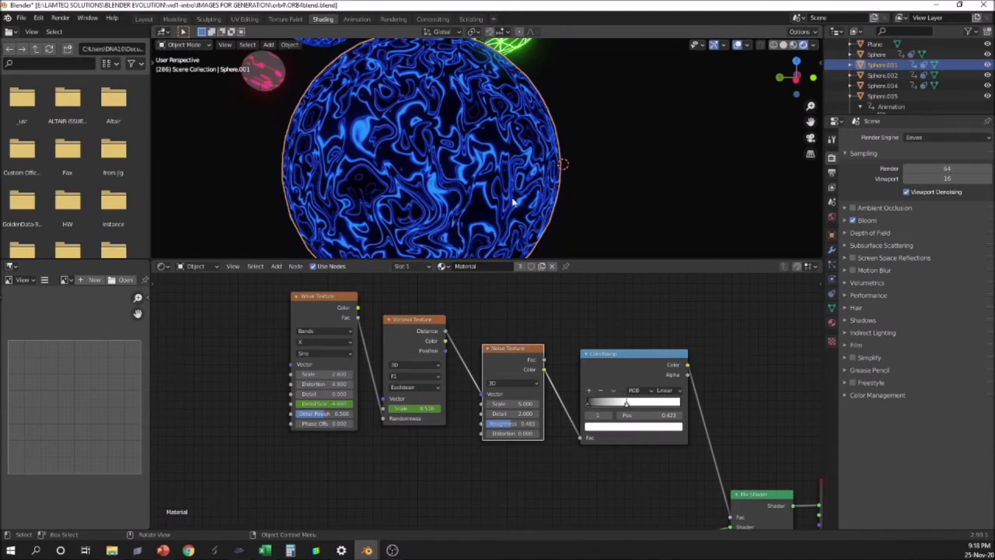
{"action": "left_click", "coordinate": [322, 384]}
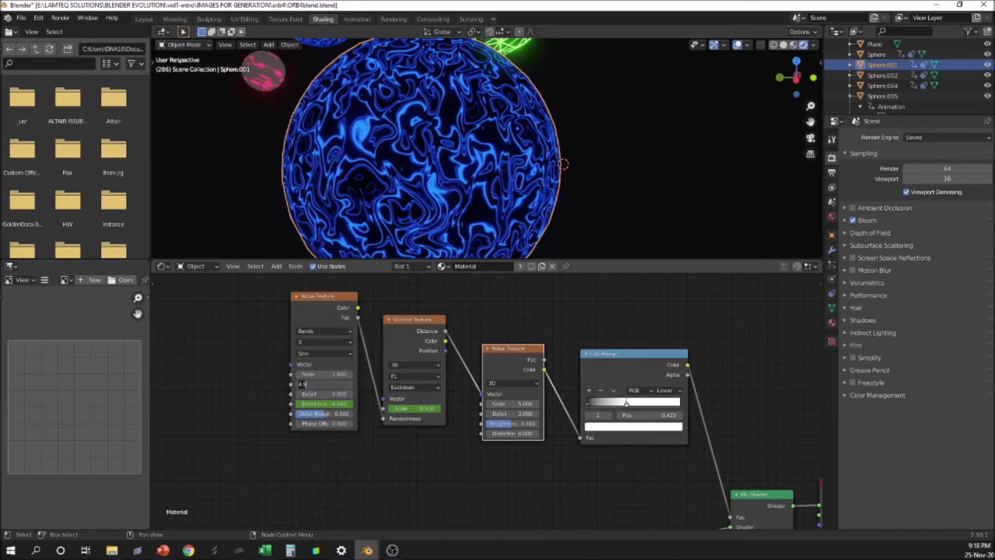
{"action": "key", "text": "Return"}
{"action": "left_click_drag", "start_coordinate": [588, 409], "coordinate": [623, 405]}
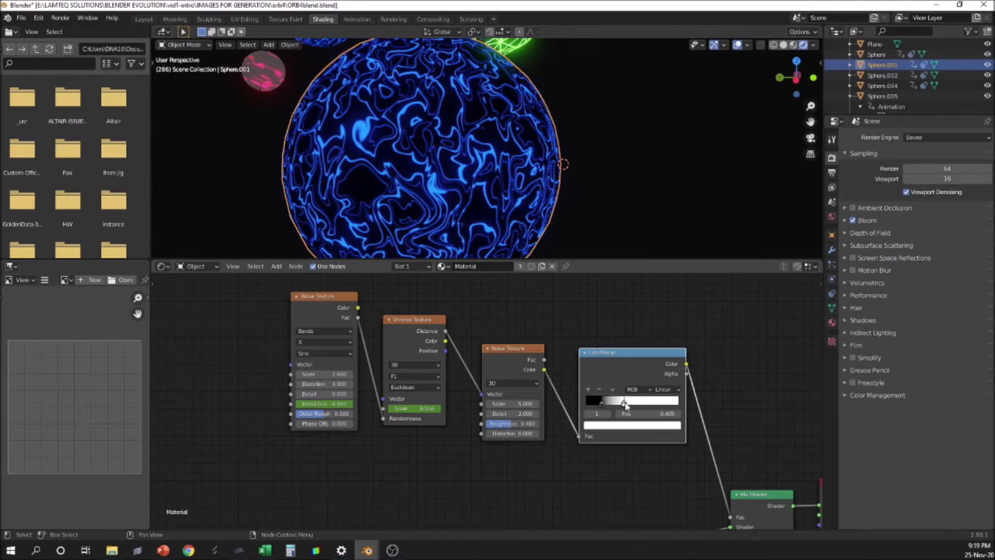
Step: Try feeding the Voronoi distance directly into the ColorRamp, restore its link to the Noise Texture, and connect the noise Fac output to the ColorRamp
{"action": "left_click", "coordinate": [515, 350]}
{"action": "left_click_drag", "start_coordinate": [484, 396], "coordinate": [580, 438]}
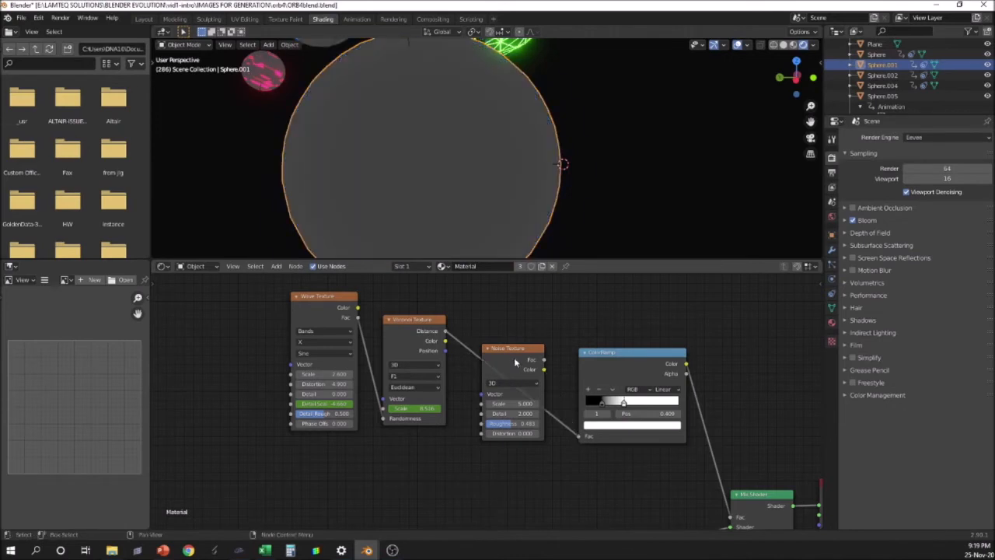
{"action": "left_click_drag", "start_coordinate": [579, 438], "coordinate": [484, 397]}
{"action": "left_click_drag", "start_coordinate": [544, 360], "coordinate": [580, 437]}
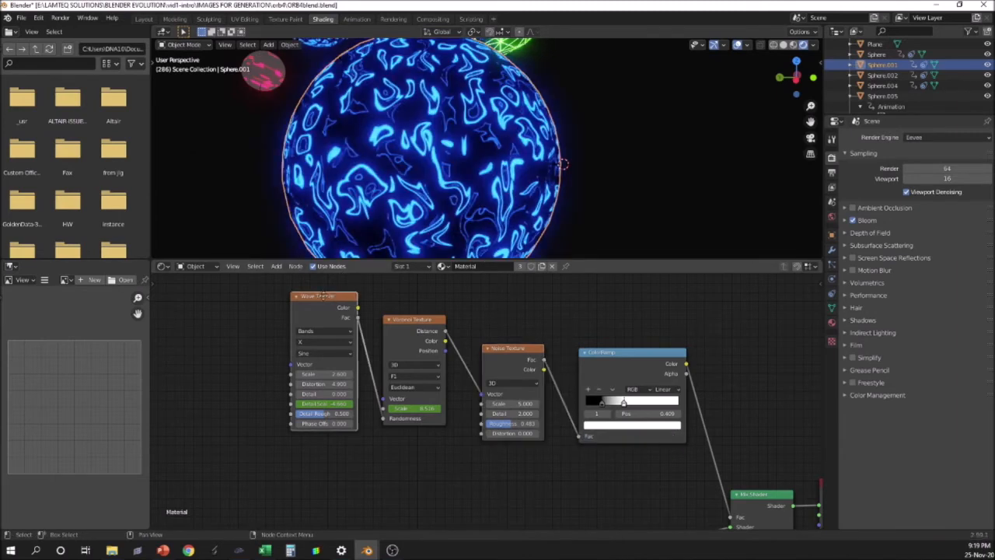
Step: Move the Wave Texture node away from the Voronoi Texture and set the ColorRamp's white stop position to 0.395
{"action": "left_click_drag", "start_coordinate": [348, 300], "coordinate": [319, 315]}
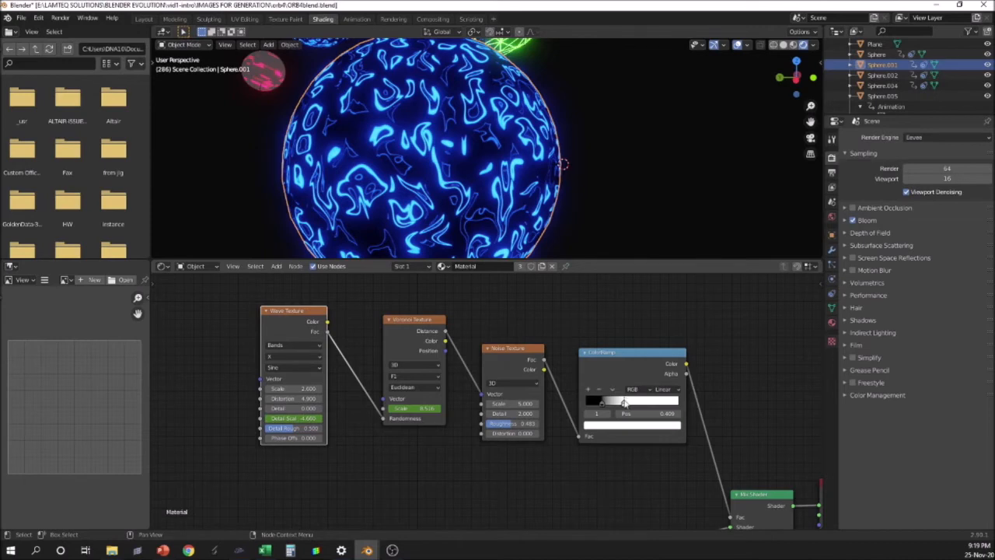
{"action": "mouse_move", "coordinate": [624, 404]}
{"action": "left_mouse_down"}
{"action": "mouse_move", "coordinate": [632, 412]}
{"action": "mouse_move", "coordinate": [622, 412]}
{"action": "left_mouse_up"}
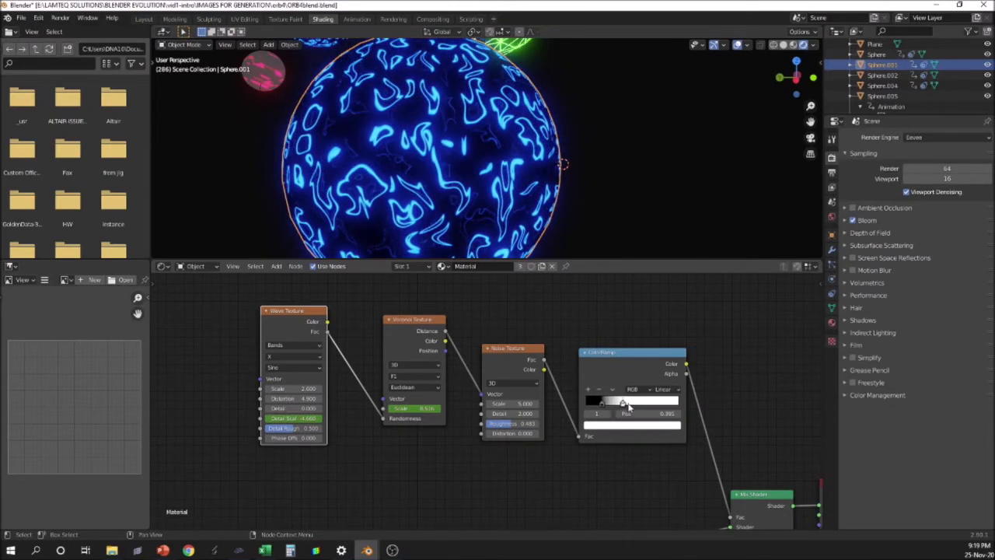
{"action": "right_click", "coordinate": [631, 405]}
{"action": "left_click", "coordinate": [702, 401]}
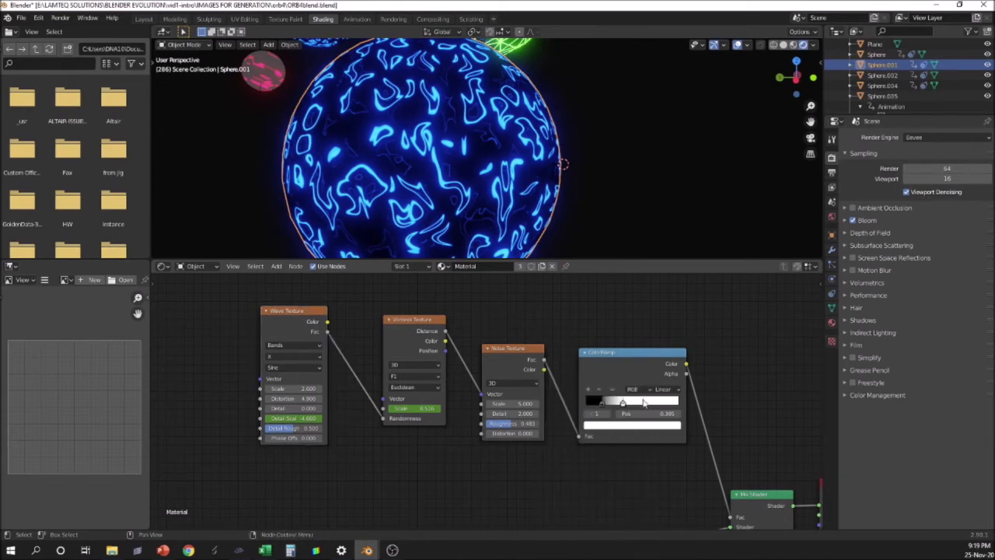
Step: Move the Mix Shader node up beside the ColorRamp and place the Emission node just below the ColorRamp
{"action": "left_click_drag", "start_coordinate": [776, 494], "coordinate": [759, 391]}
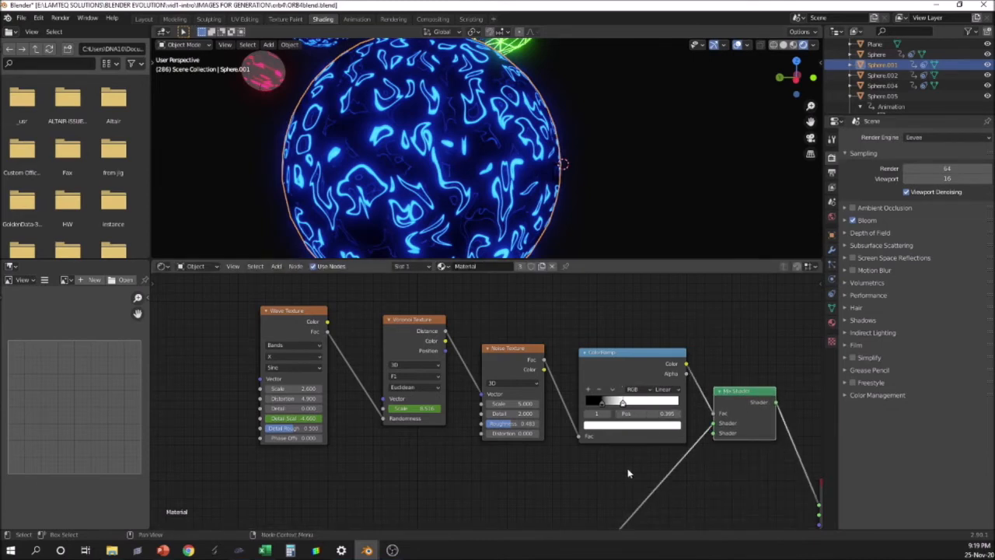
{"action": "scroll", "coordinate": [630, 464], "scroll_direction": "down", "scroll_amount": 2}
{"action": "left_click_drag", "start_coordinate": [555, 513], "coordinate": [606, 449]}
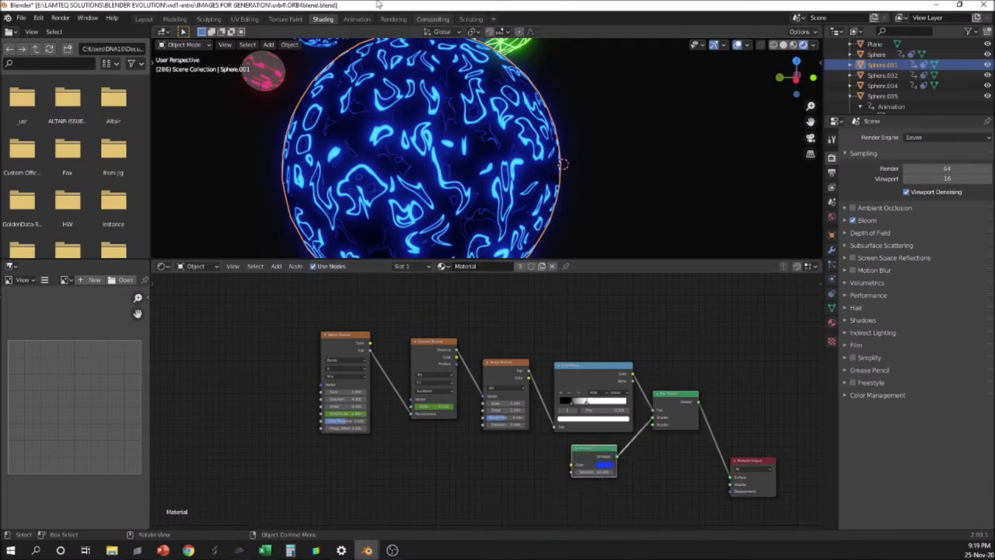
{"action": "scroll", "coordinate": [367, 210], "scroll_direction": "up", "scroll_amount": 3}
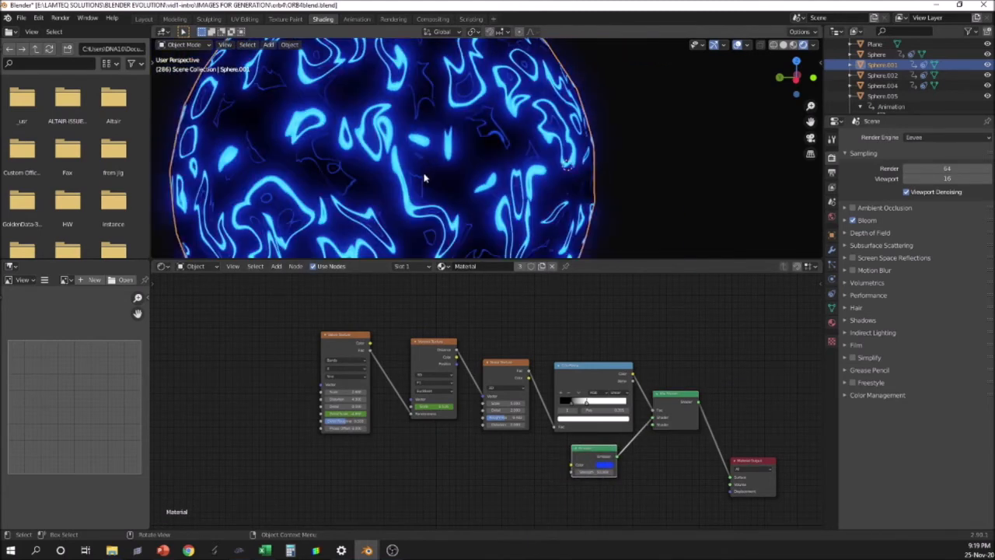
{"action": "scroll", "coordinate": [422, 178], "scroll_direction": "down", "scroll_amount": 3}
{"action": "scroll", "coordinate": [624, 425], "scroll_direction": "up", "scroll_amount": 2}
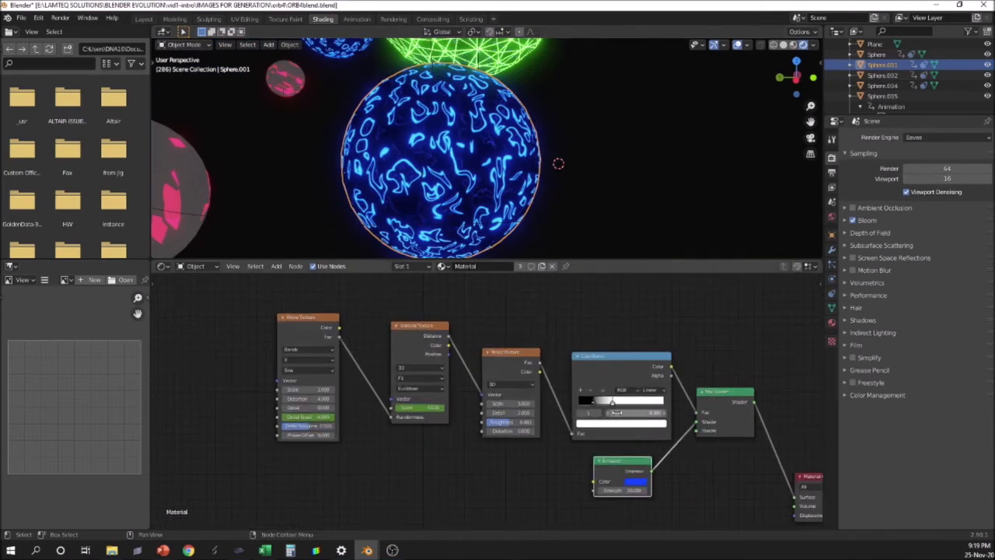
{"action": "scroll", "coordinate": [546, 181], "scroll_direction": "up", "scroll_amount": 2}
{"action": "scroll", "coordinate": [547, 181], "scroll_direction": "down", "scroll_amount": 1}
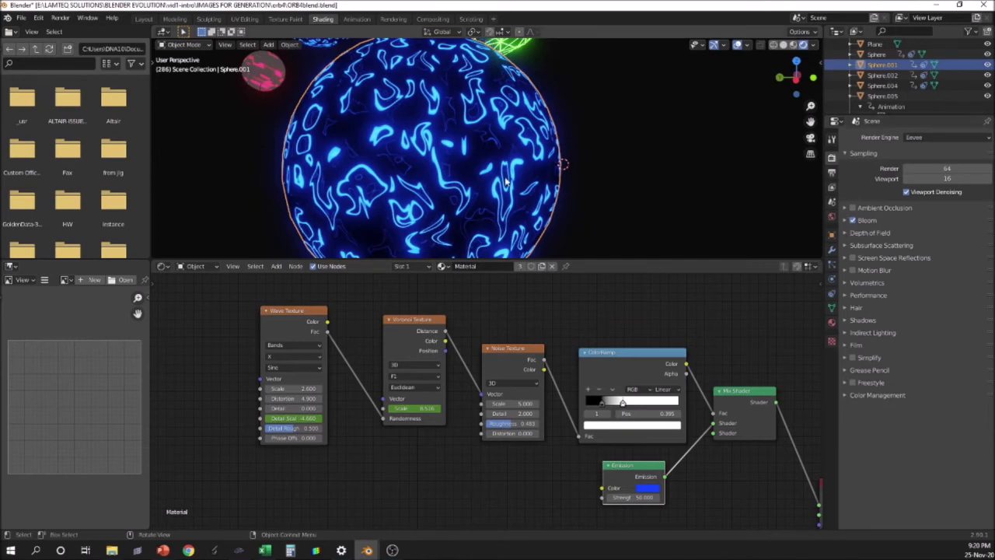
Step: Enlarge the 3D viewport and replace the Voronoi Texture with a direct link from the Wave Texture's Fac to the Noise Texture's Vector
{"action": "left_click_drag", "start_coordinate": [616, 257], "coordinate": [630, 340]}
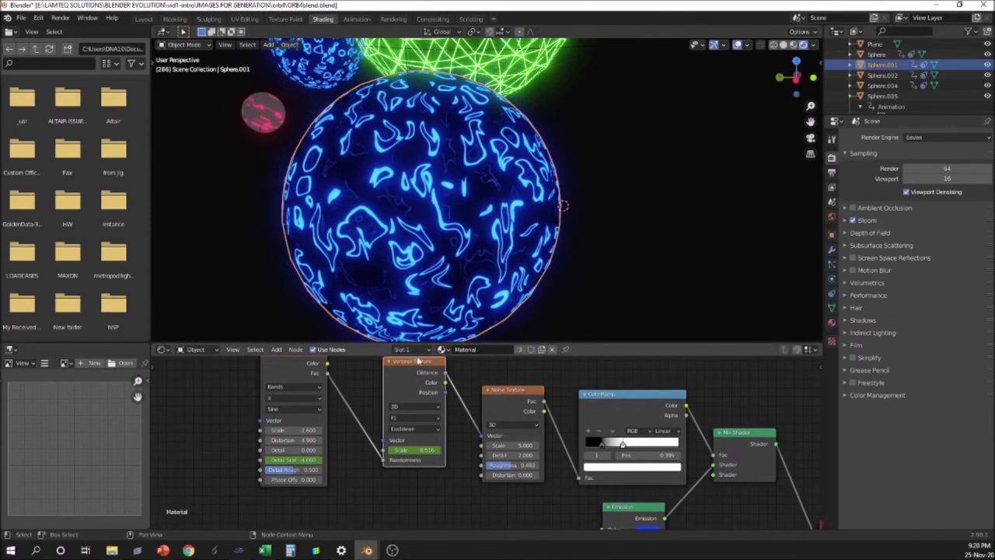
{"action": "key", "text": "x"}
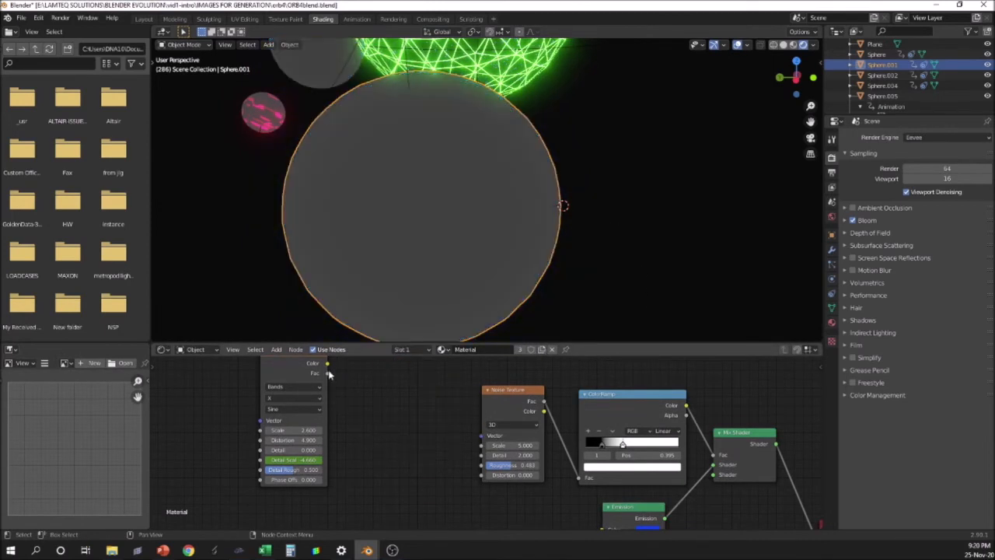
{"action": "left_click_drag", "start_coordinate": [327, 373], "coordinate": [481, 435]}
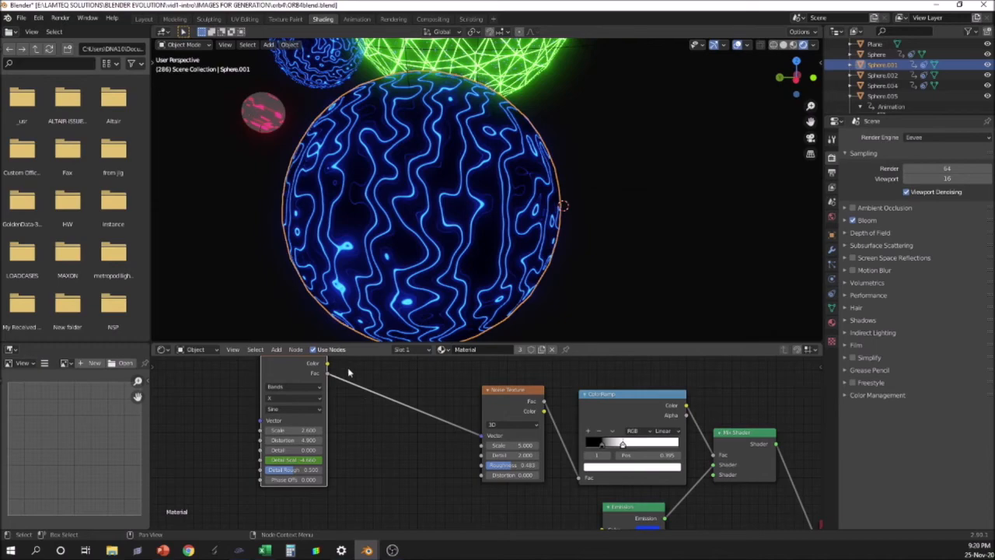
Step: Set the Wave Texture's scale to 3.1 and its distortion to 9.8
{"action": "mouse_move", "coordinate": [300, 430]}
{"action": "left_mouse_down"}
{"action": "mouse_move", "coordinate": [283, 430]}
{"action": "mouse_move", "coordinate": [291, 430]}
{"action": "left_mouse_up"}
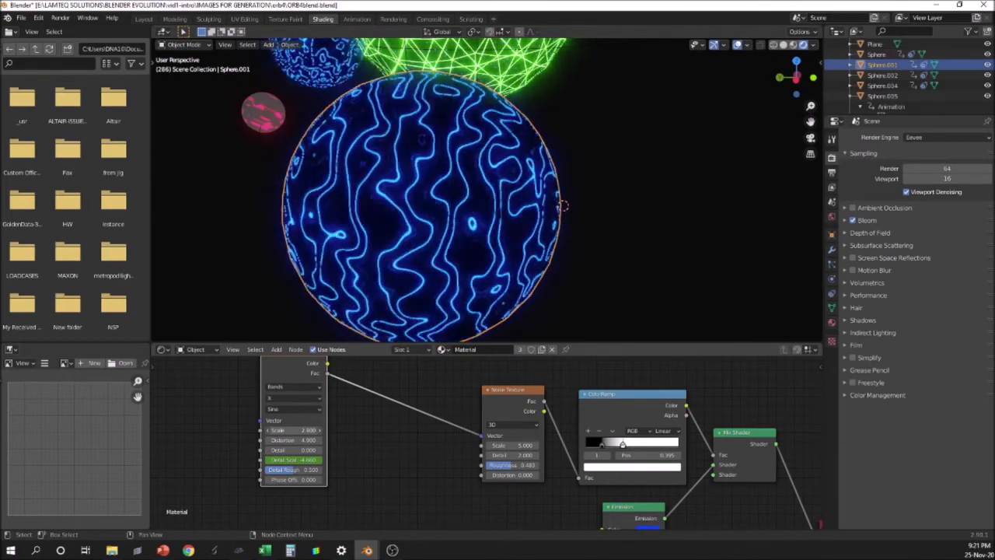
{"action": "left_click_drag", "start_coordinate": [290, 430], "coordinate": [308, 430]}
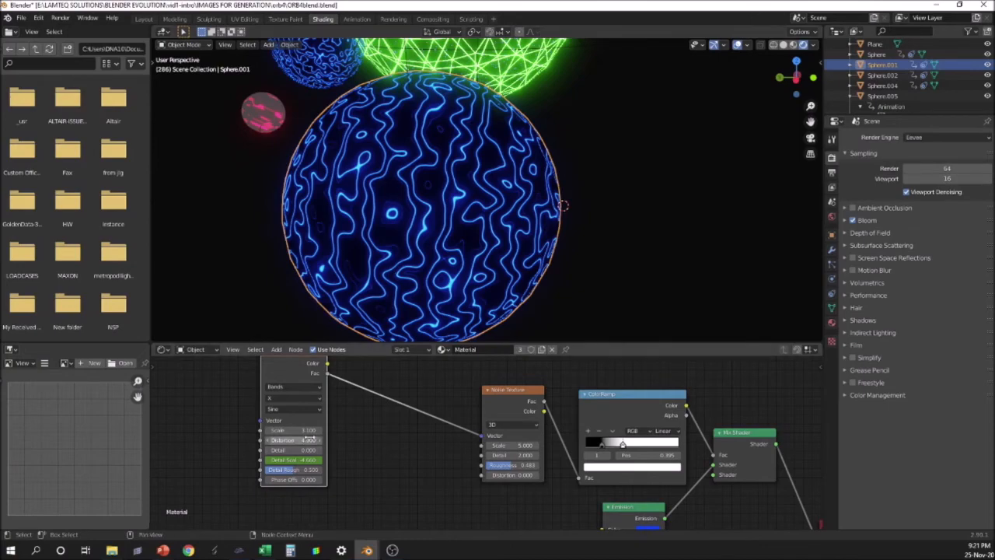
{"action": "mouse_move", "coordinate": [293, 440]}
{"action": "left_mouse_down"}
{"action": "mouse_move", "coordinate": [263, 441]}
{"action": "mouse_move", "coordinate": [309, 441]}
{"action": "mouse_move", "coordinate": [283, 441]}
{"action": "mouse_move", "coordinate": [296, 441]}
{"action": "left_mouse_up"}
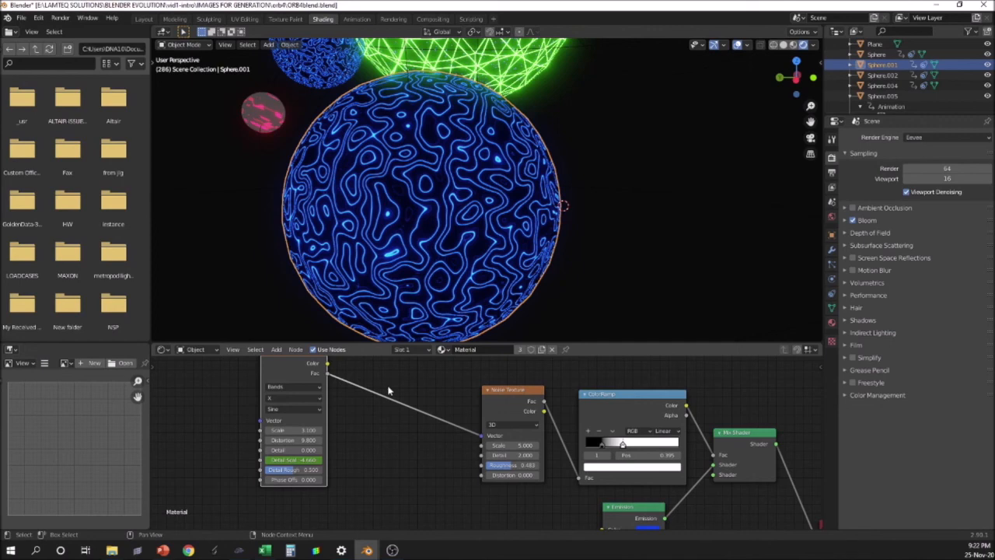
{"action": "left_click", "coordinate": [390, 391]}
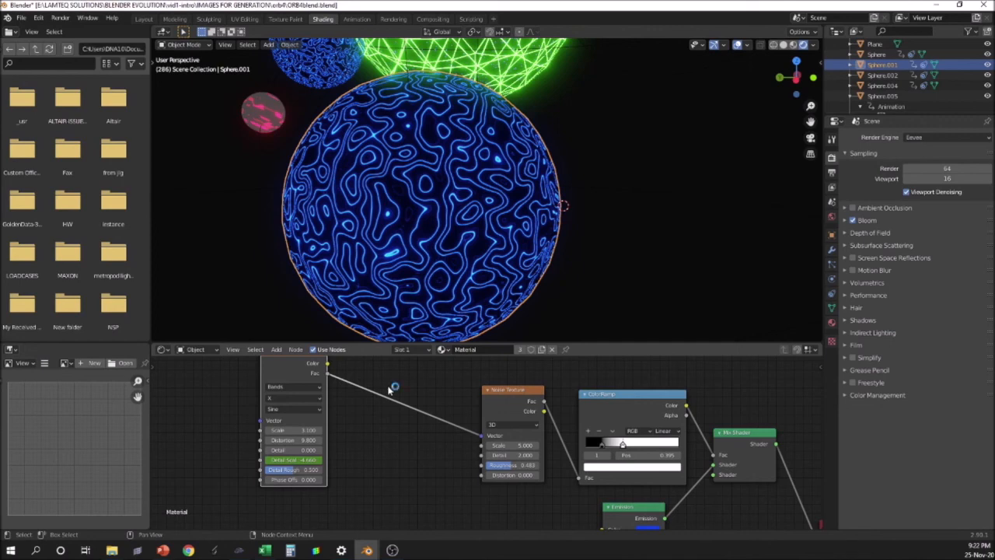